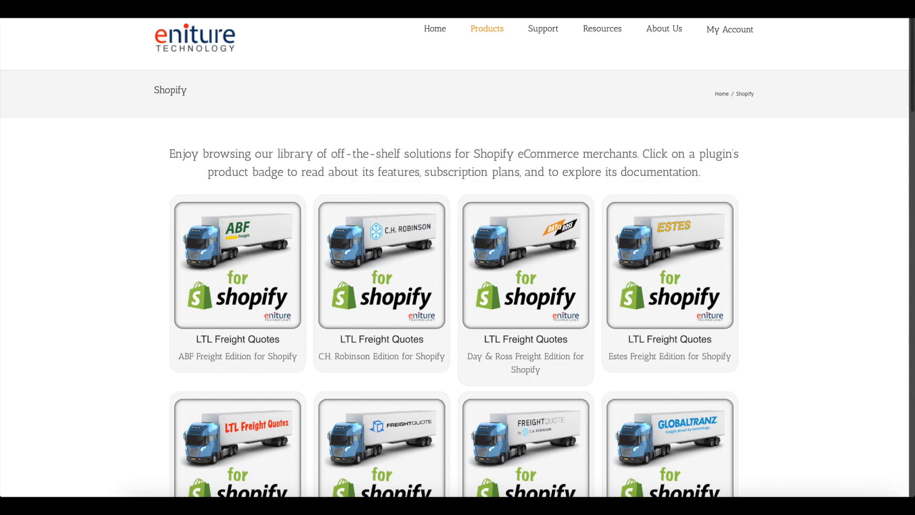
Step: Find the Real Time Shipping Quotes Multi-carrier Edition for Shopify in Eniture's product library and open its documentation section
{"action": "scroll", "coordinate": [643, 257], "scroll_direction": "down", "scroll_amount": 10}
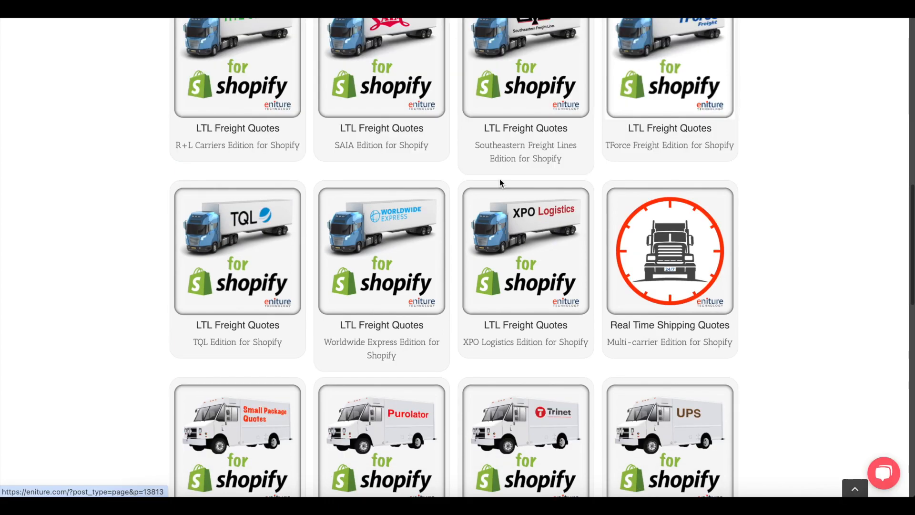
{"action": "left_click", "coordinate": [643, 257]}
{"action": "scroll", "coordinate": [641, 259], "scroll_direction": "down", "scroll_amount": 8}
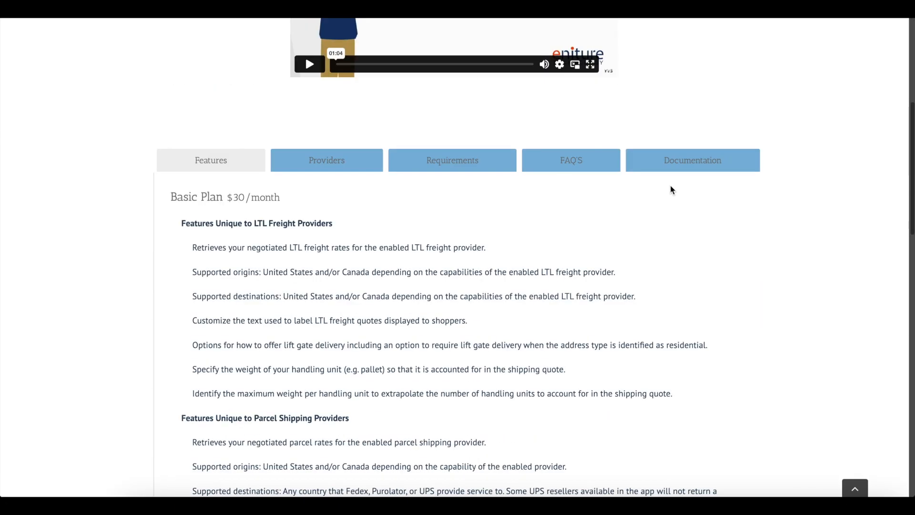
{"action": "left_click", "coordinate": [679, 164]}
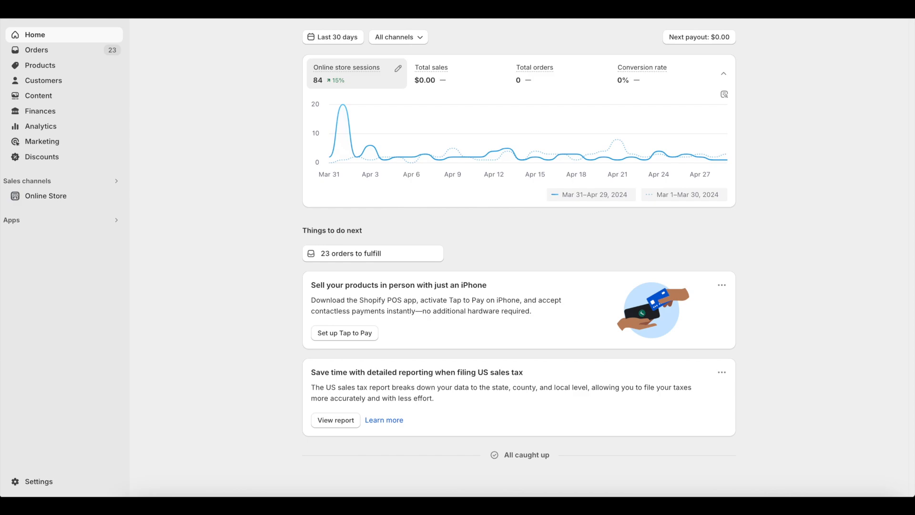
Step: In the Shopify admin, go to the Shopify App Store from the store settings and install the DIY Real Time Shipping Quotes app
{"action": "left_click", "coordinate": [32, 482]}
{"action": "left_click", "coordinate": [235, 329]}
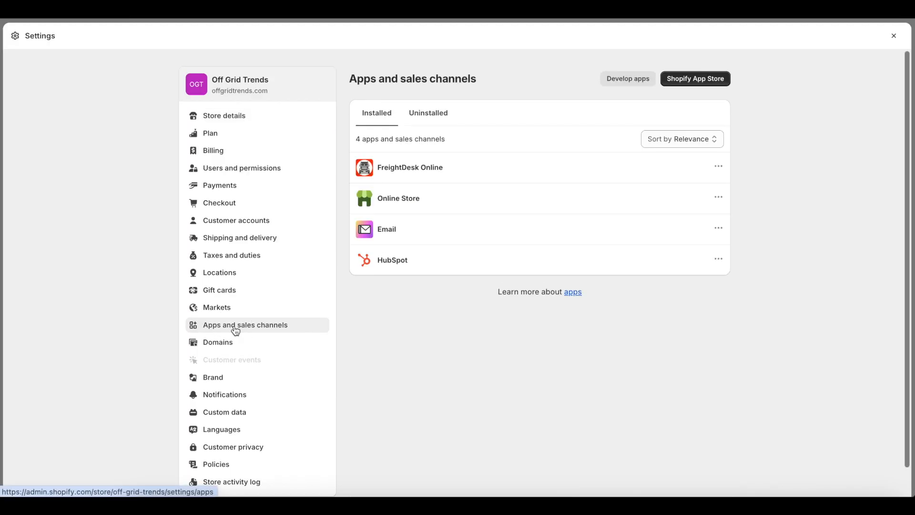
{"action": "left_click", "coordinate": [701, 78]}
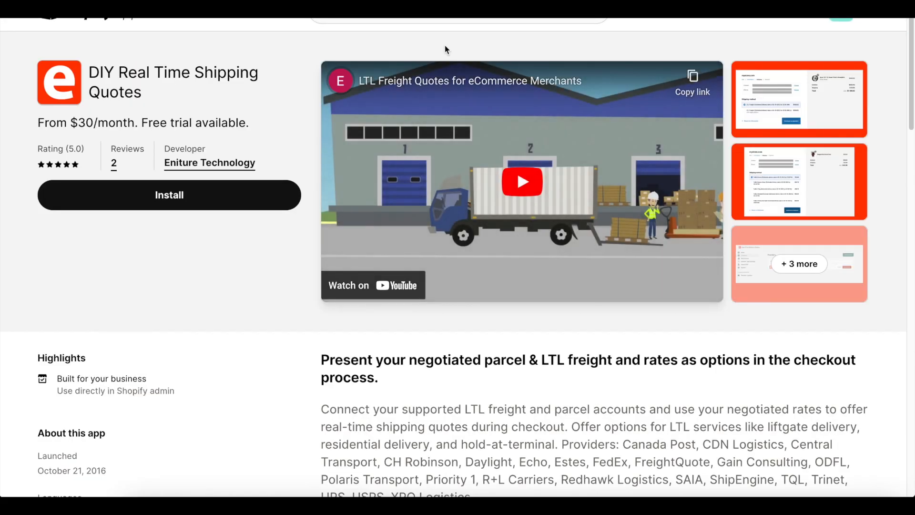
{"action": "left_click", "coordinate": [166, 204]}
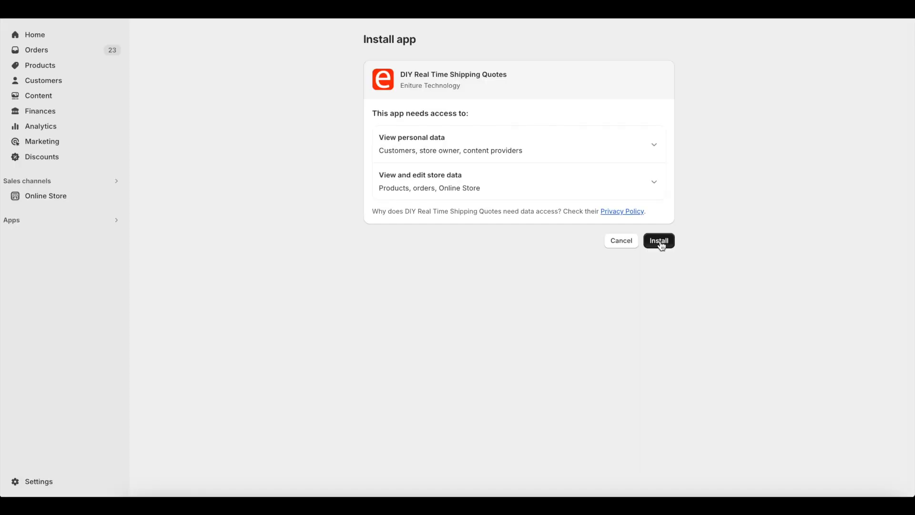
{"action": "left_click", "coordinate": [661, 245]}
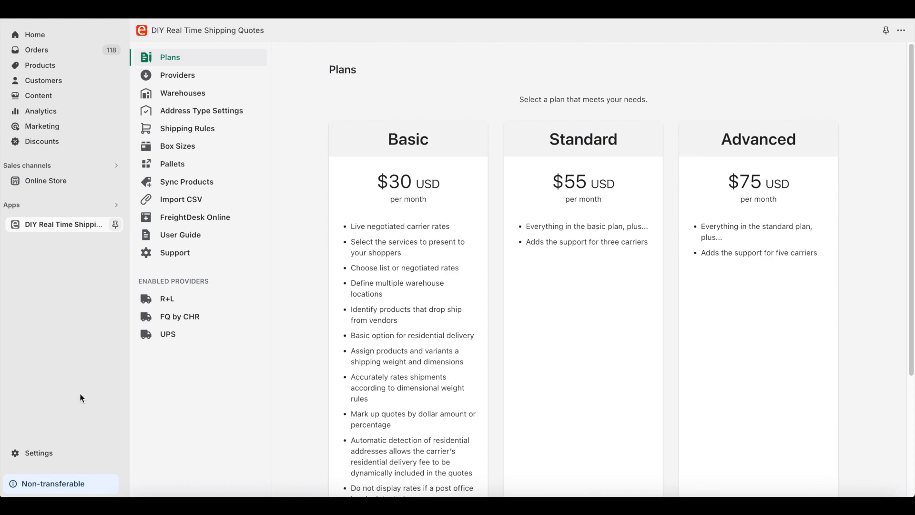
Step: Add the app-calculated Real Time Shipping Quotes rate to the US Domestic zone of the General shipping profile and save the profile
{"action": "left_click", "coordinate": [43, 454]}
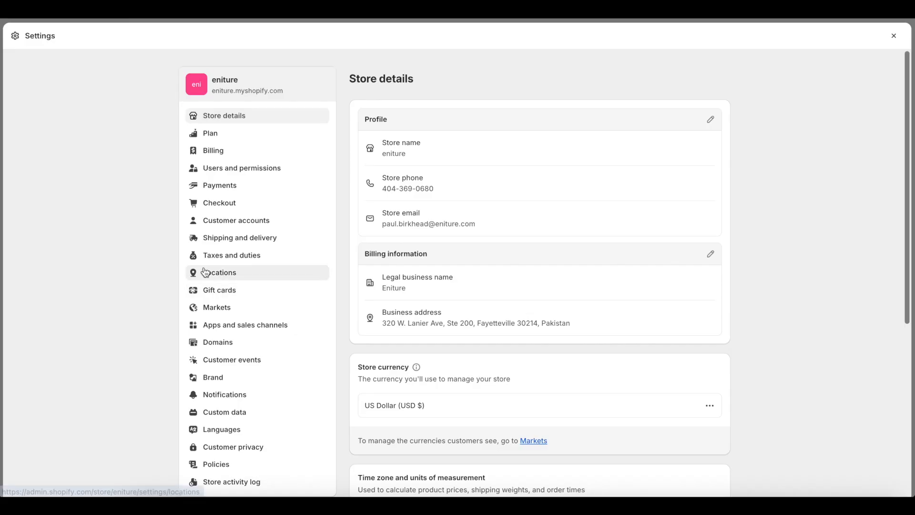
{"action": "left_click", "coordinate": [225, 238]}
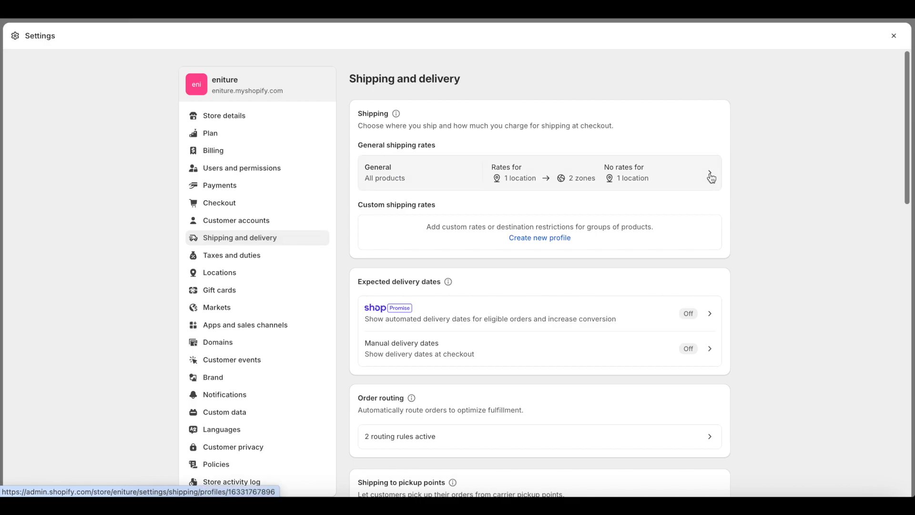
{"action": "left_click", "coordinate": [712, 178]}
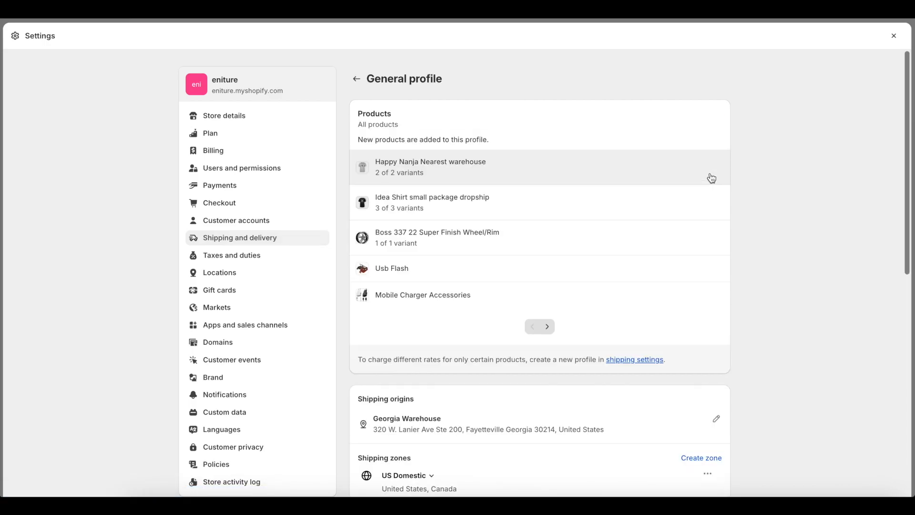
{"action": "scroll", "coordinate": [431, 304], "scroll_direction": "down", "scroll_amount": 8}
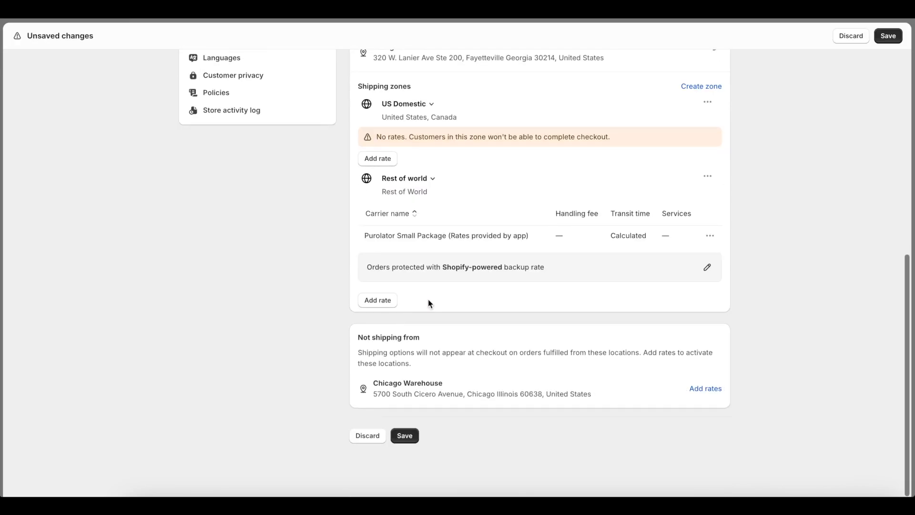
{"action": "scroll", "coordinate": [428, 303], "scroll_direction": "up", "scroll_amount": 1}
{"action": "left_click", "coordinate": [377, 201]}
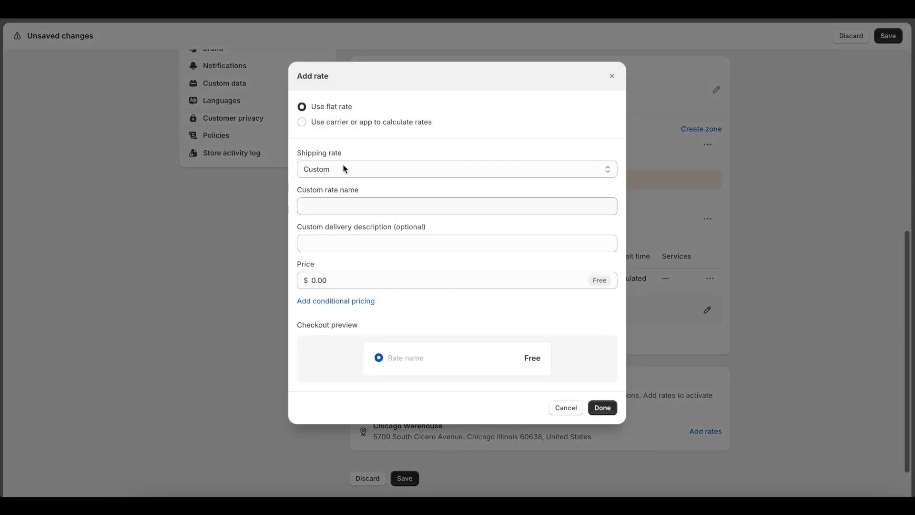
{"action": "left_click", "coordinate": [302, 122]}
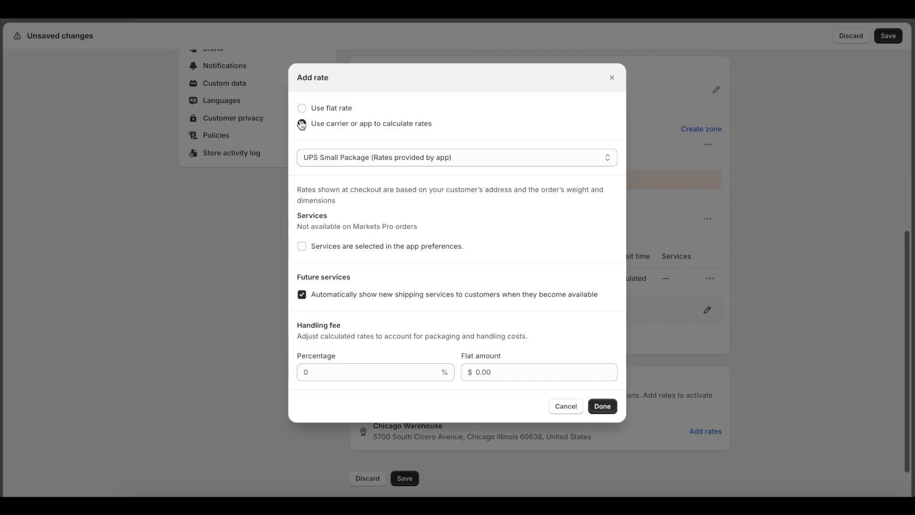
{"action": "left_click", "coordinate": [350, 154]}
{"action": "left_click", "coordinate": [348, 265]}
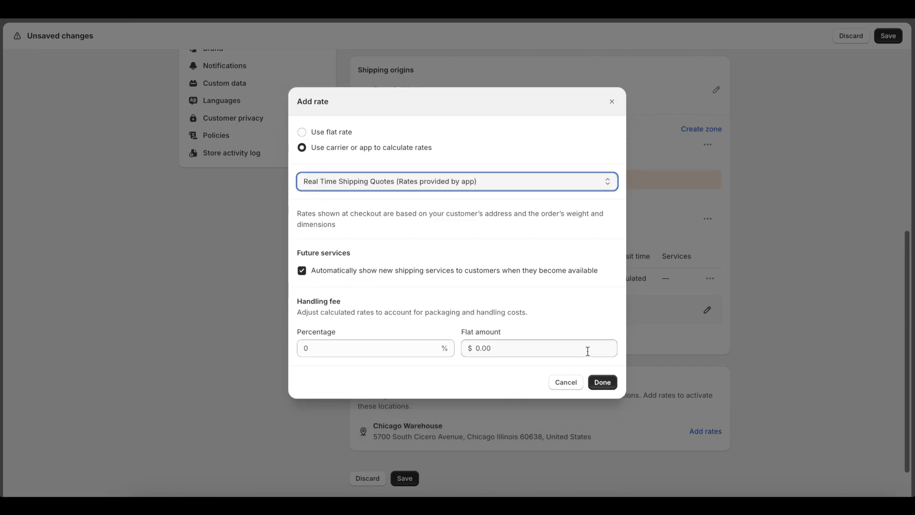
{"action": "left_click", "coordinate": [604, 384]}
{"action": "left_click", "coordinate": [888, 38]}
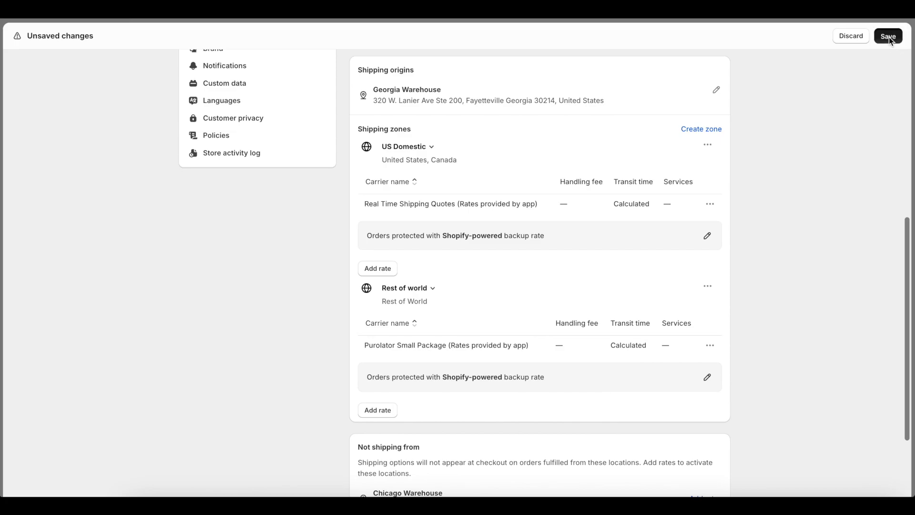
{"action": "left_click", "coordinate": [895, 37]}
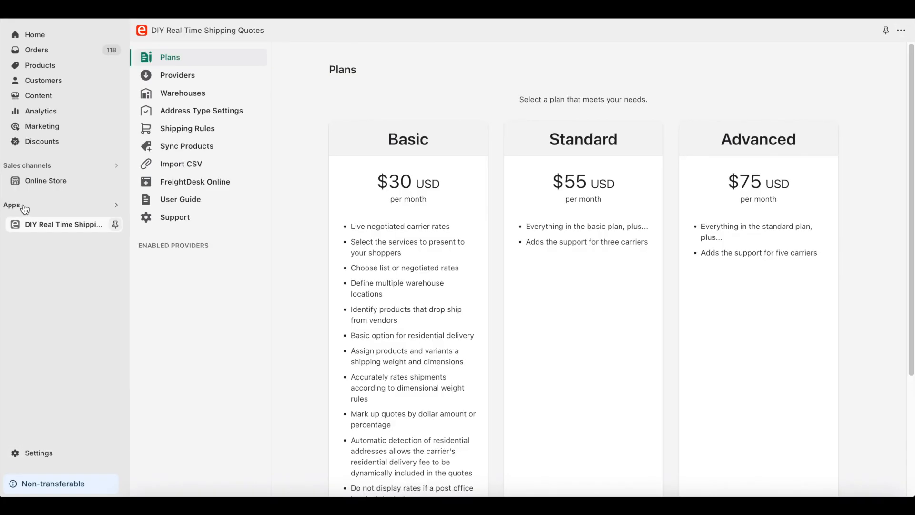
Step: Open the DIY Real Time Shipping Quotes app and connect the R+L Carriers provider, saving its settings and testing the connection
{"action": "left_click", "coordinate": [25, 209]}
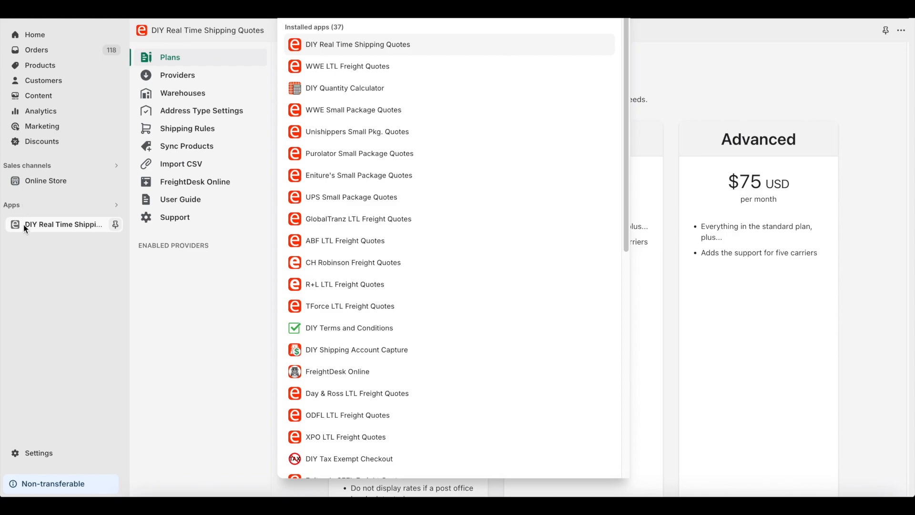
{"action": "left_click", "coordinate": [333, 50]}
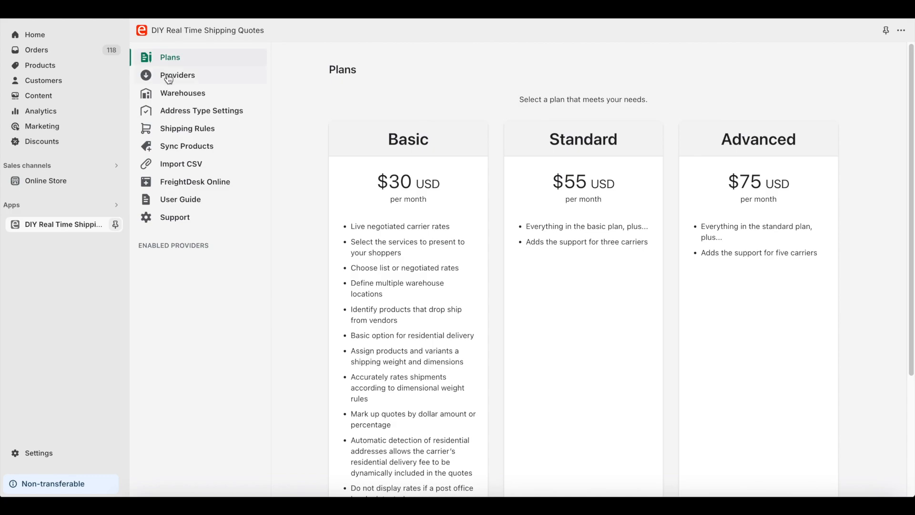
{"action": "left_click", "coordinate": [165, 77]}
{"action": "left_click", "coordinate": [801, 73]}
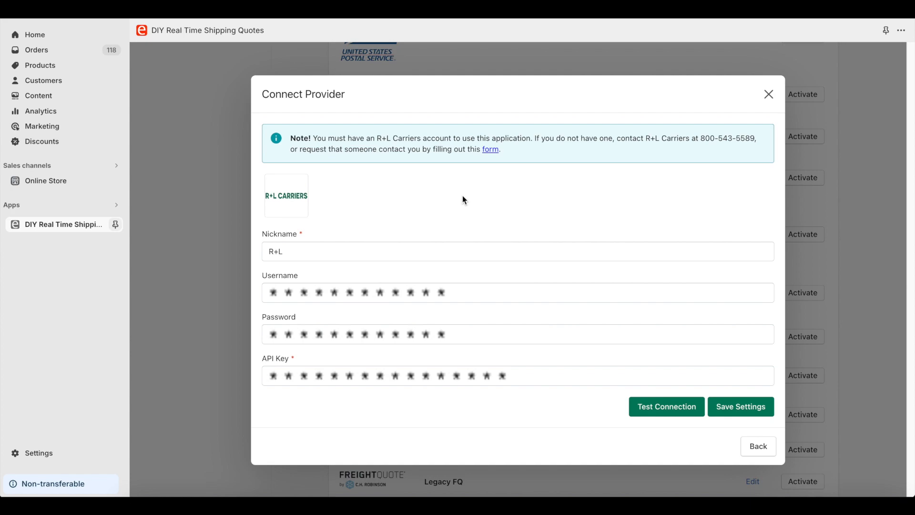
{"action": "left_click", "coordinate": [747, 413]}
{"action": "left_click", "coordinate": [660, 413]}
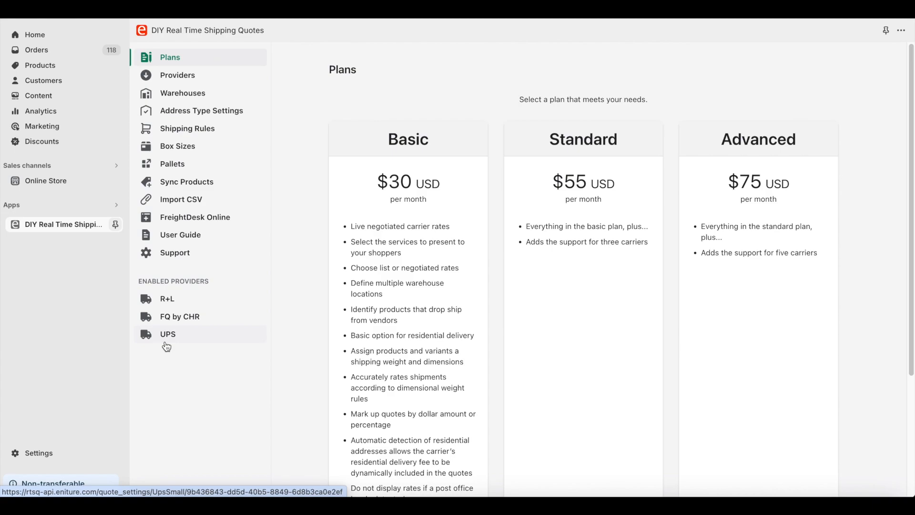
Step: Add a warehouse location nicknamed North Carolina Warehouse with postal code 27604 and city Raleigh, and save it
{"action": "left_click", "coordinate": [159, 93]}
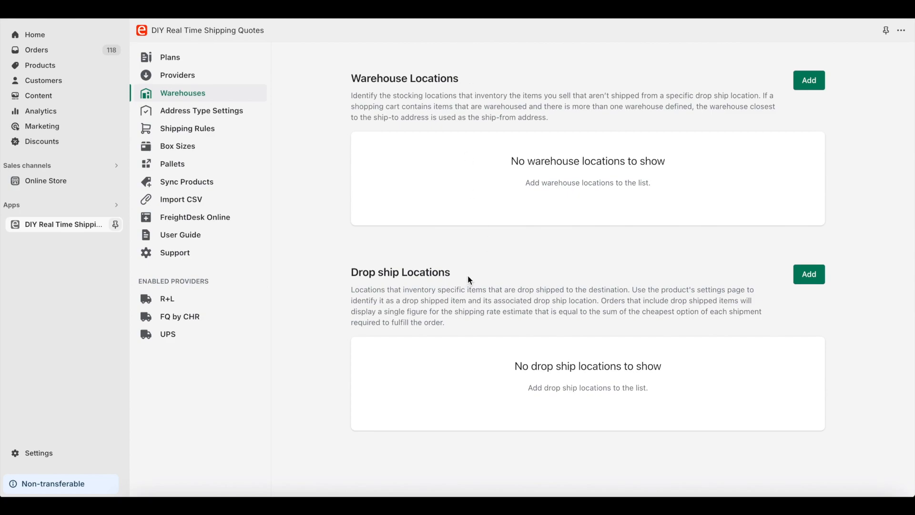
{"action": "left_click", "coordinate": [809, 81]}
{"action": "type", "text": "Warehouse"}
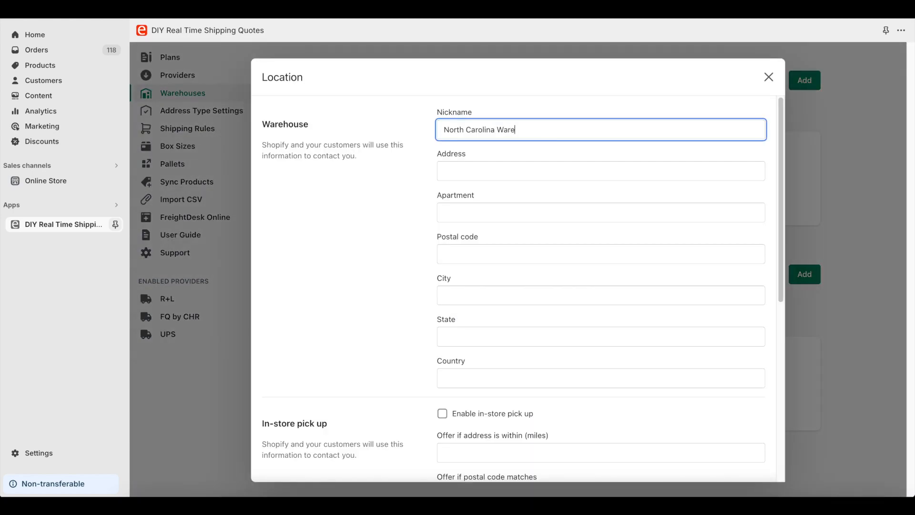
{"action": "key", "text": "Tab"}
{"action": "key", "text": "Tab"}
{"action": "key", "text": "Tab"}
{"action": "type", "text": "27604"}
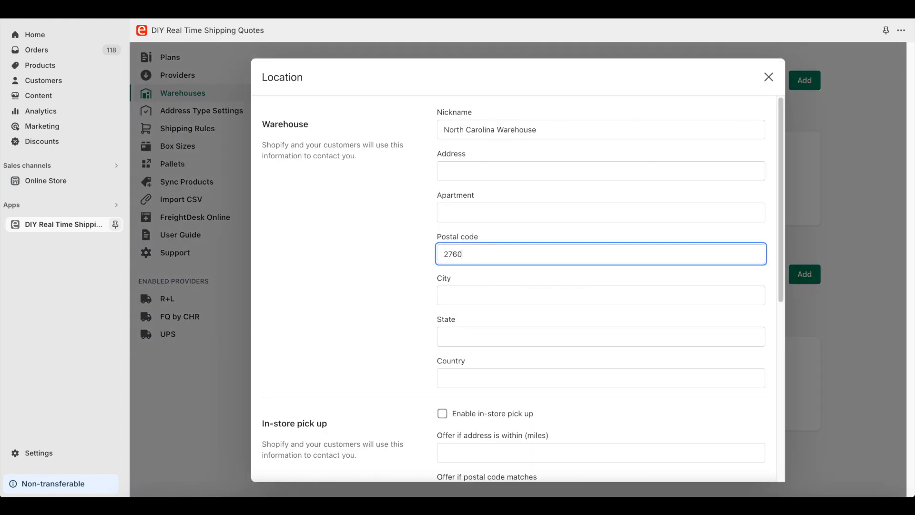
{"action": "left_click", "coordinate": [647, 301]}
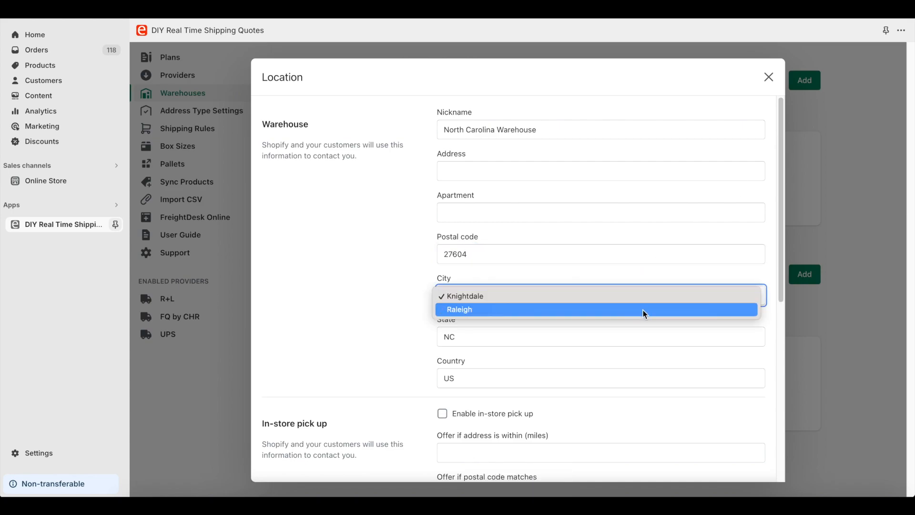
{"action": "left_click", "coordinate": [643, 310]}
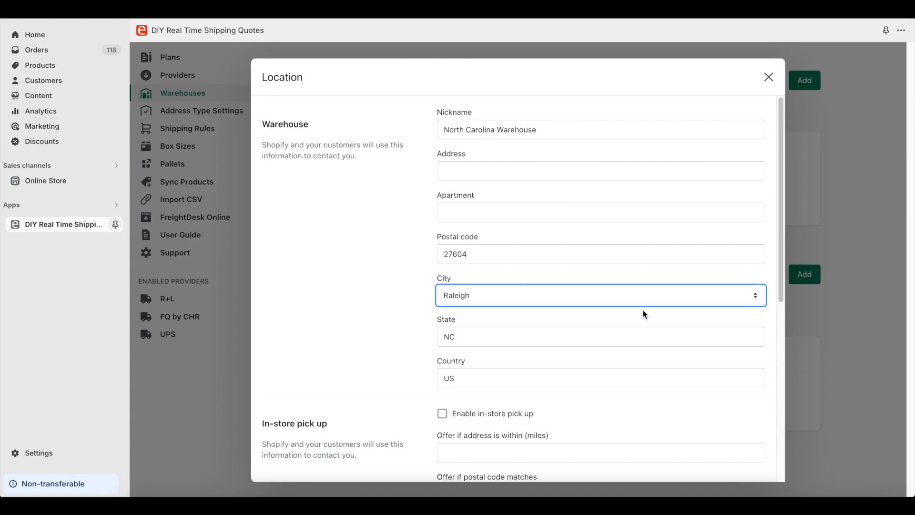
{"action": "scroll", "coordinate": [645, 314], "scroll_direction": "down", "scroll_amount": 8}
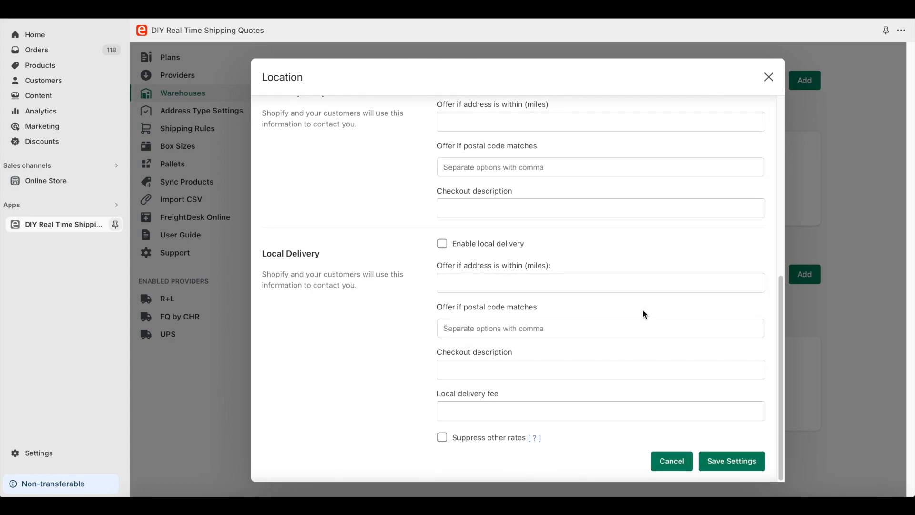
{"action": "left_click", "coordinate": [727, 463]}
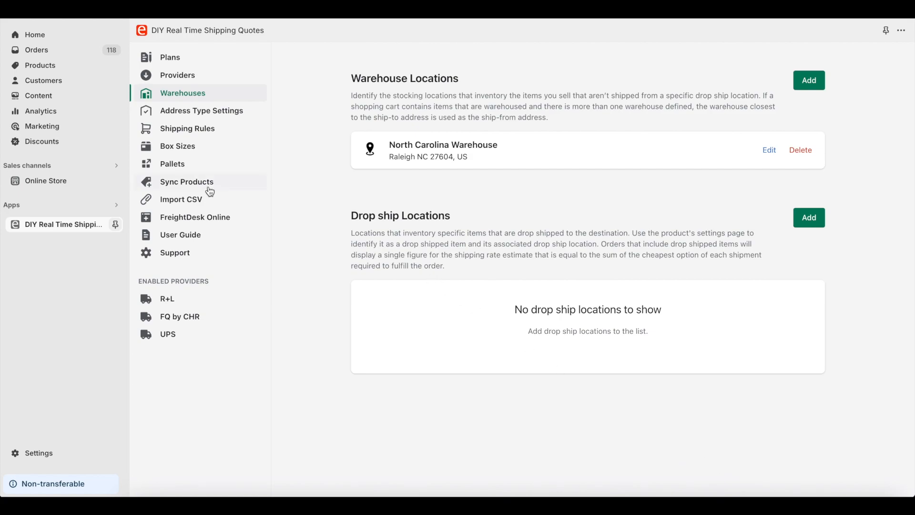
Step: Review the address type settings and the R+L quote settings from label to weight threshold, then save the R+L quote settings
{"action": "left_click", "coordinate": [179, 115]}
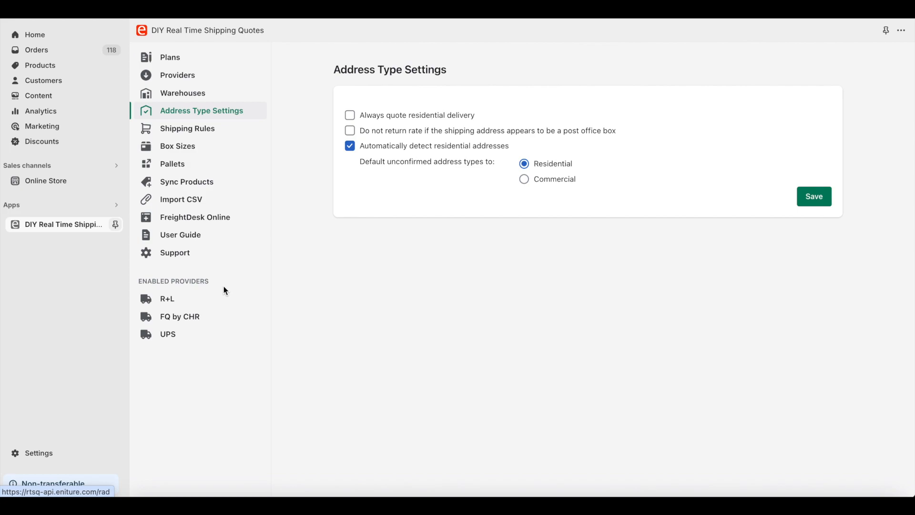
{"action": "left_click", "coordinate": [167, 300]}
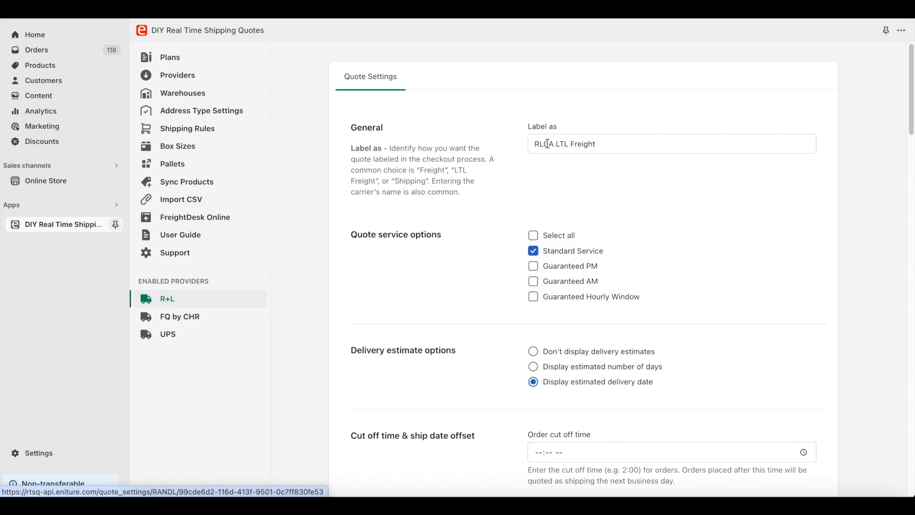
{"action": "left_click_drag", "start_coordinate": [535, 145], "coordinate": [601, 146]}
{"action": "scroll", "coordinate": [579, 186], "scroll_direction": "down", "scroll_amount": 8}
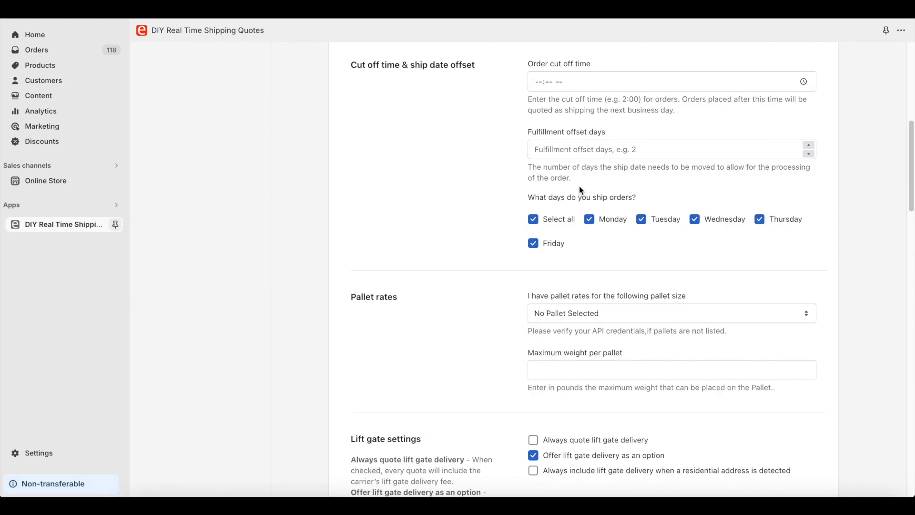
{"action": "scroll", "coordinate": [579, 185], "scroll_direction": "down", "scroll_amount": 3}
{"action": "scroll", "coordinate": [581, 190], "scroll_direction": "down", "scroll_amount": 2}
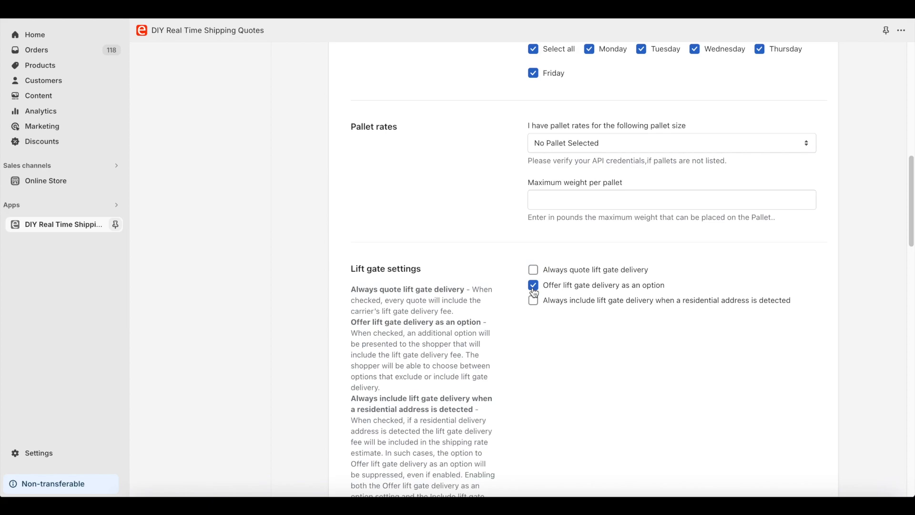
{"action": "scroll", "coordinate": [534, 292], "scroll_direction": "down", "scroll_amount": 20}
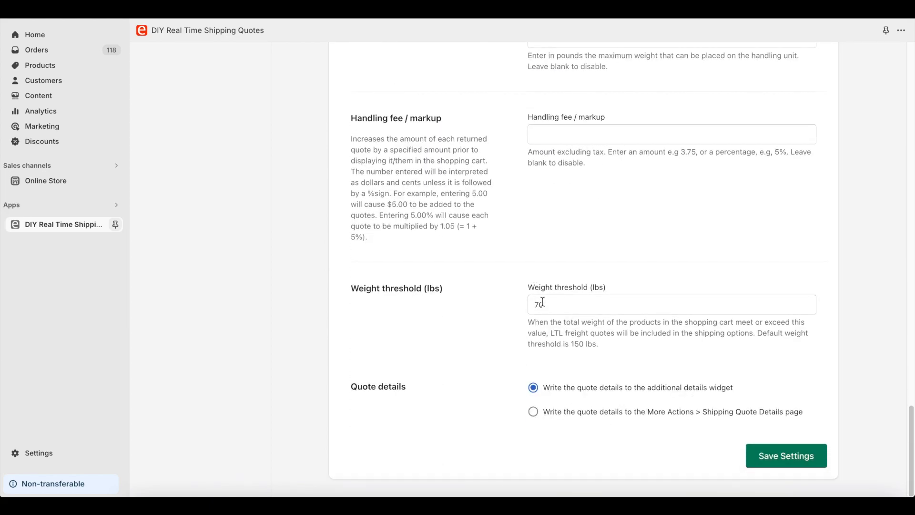
{"action": "double_click", "coordinate": [538, 304]}
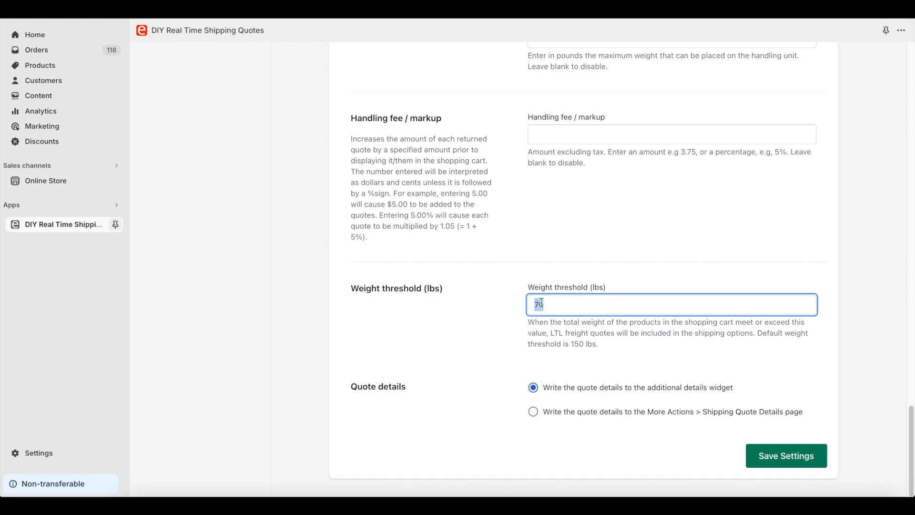
{"action": "left_click", "coordinate": [781, 461]}
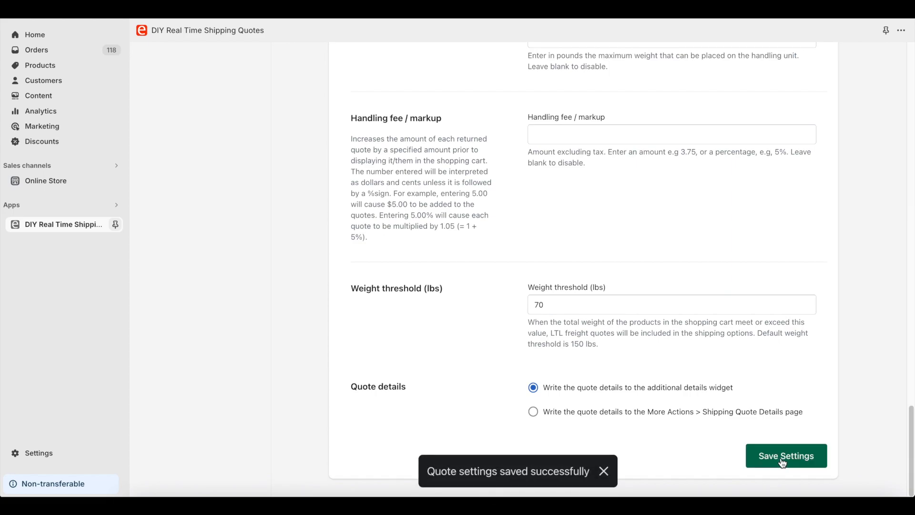
Step: Check the carrier list of the FQ by CHR provider and use the Cheapest Options rating method with 2 options
{"action": "left_click", "coordinate": [181, 318]}
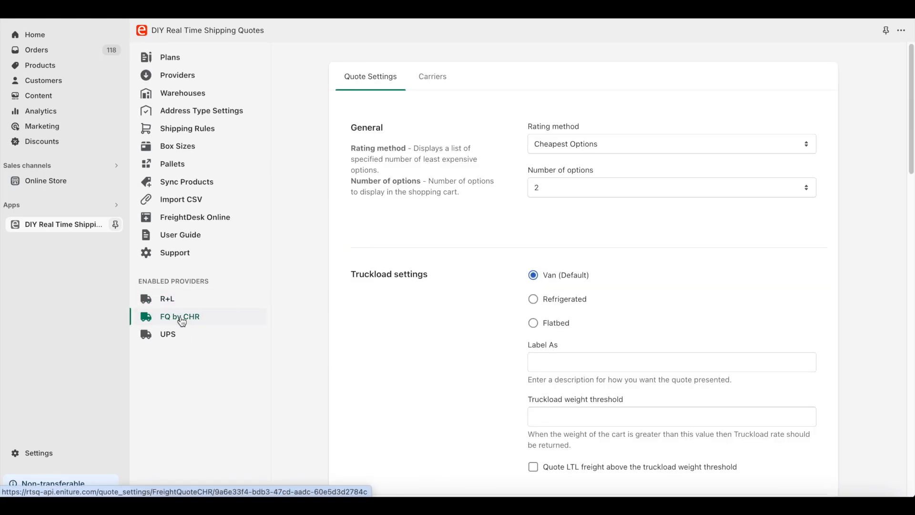
{"action": "left_click", "coordinate": [438, 80]}
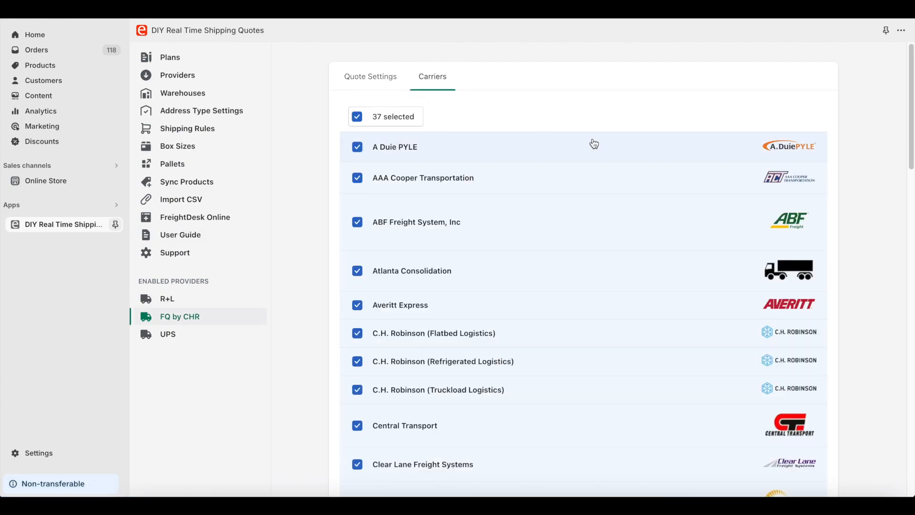
{"action": "left_click", "coordinate": [365, 81]}
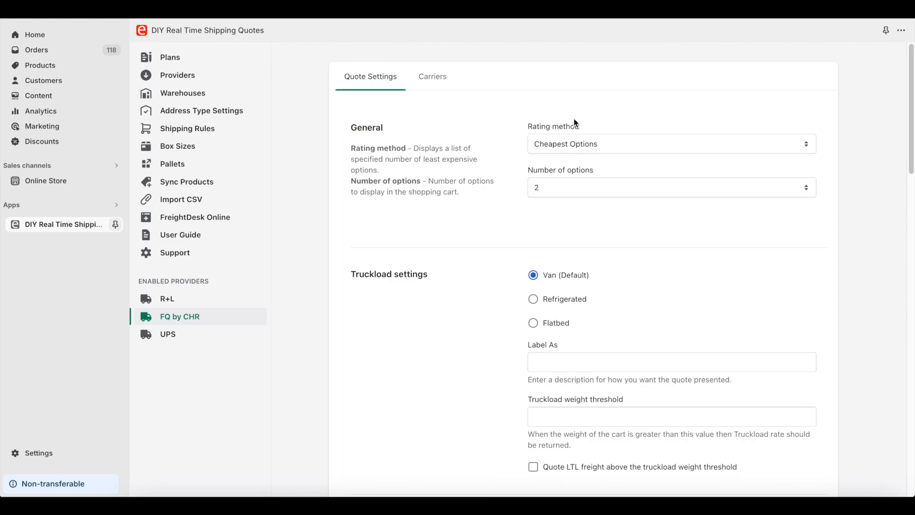
{"action": "left_click", "coordinate": [622, 150]}
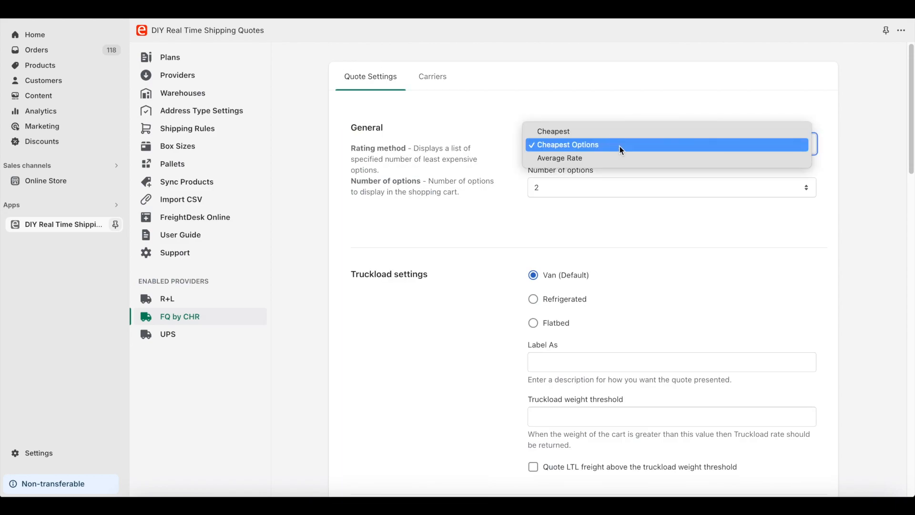
{"action": "left_click", "coordinate": [621, 151]}
{"action": "left_click", "coordinate": [605, 188]}
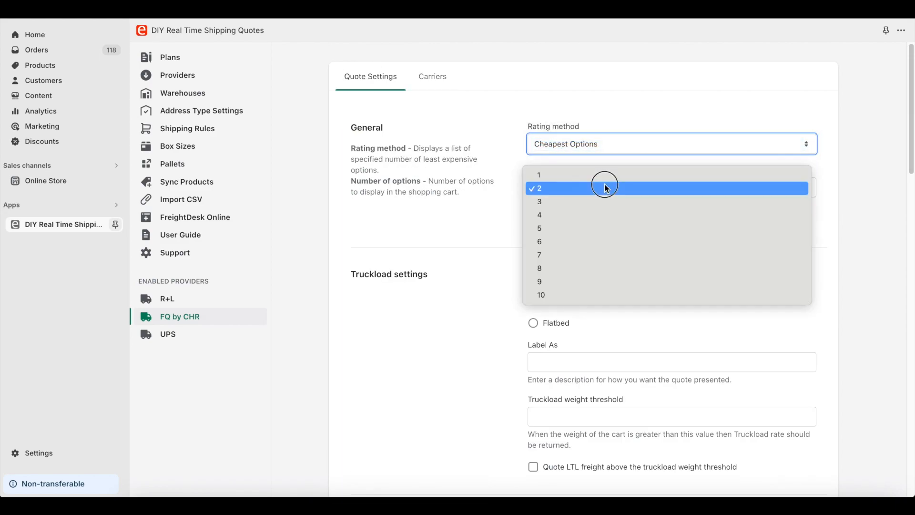
{"action": "left_click", "coordinate": [605, 191]}
Step: Review the FQ by CHR lift gate, handling unit, markup and quote details settings, then save the quote settings
{"action": "scroll", "coordinate": [605, 192], "scroll_direction": "down", "scroll_amount": 15}
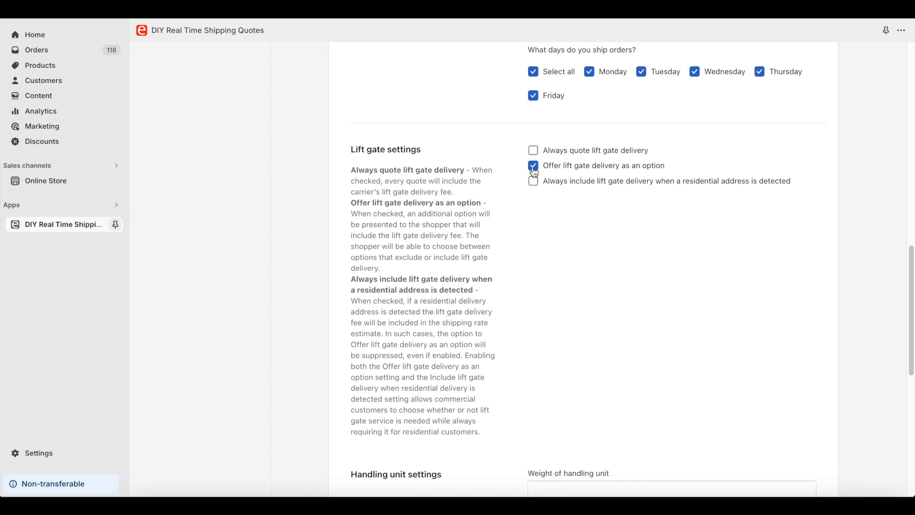
{"action": "scroll", "coordinate": [574, 180], "scroll_direction": "down", "scroll_amount": 8}
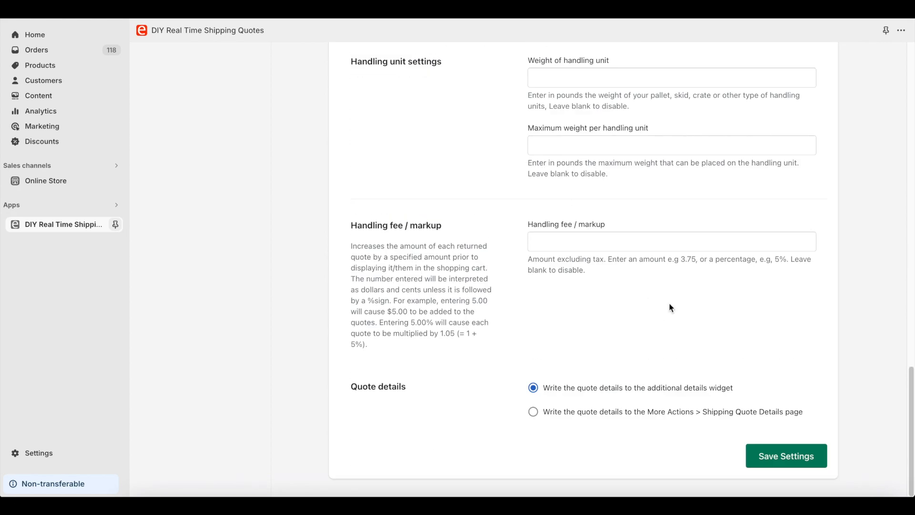
{"action": "left_click", "coordinate": [766, 457]}
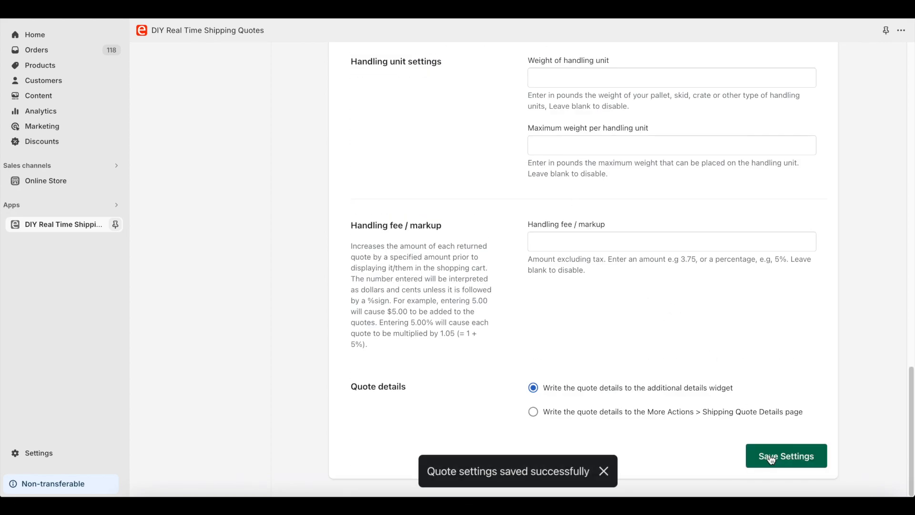
Step: Review the UPS quote settings from the domestic and international services to the rate source and quote details, then save them
{"action": "left_click", "coordinate": [173, 336]}
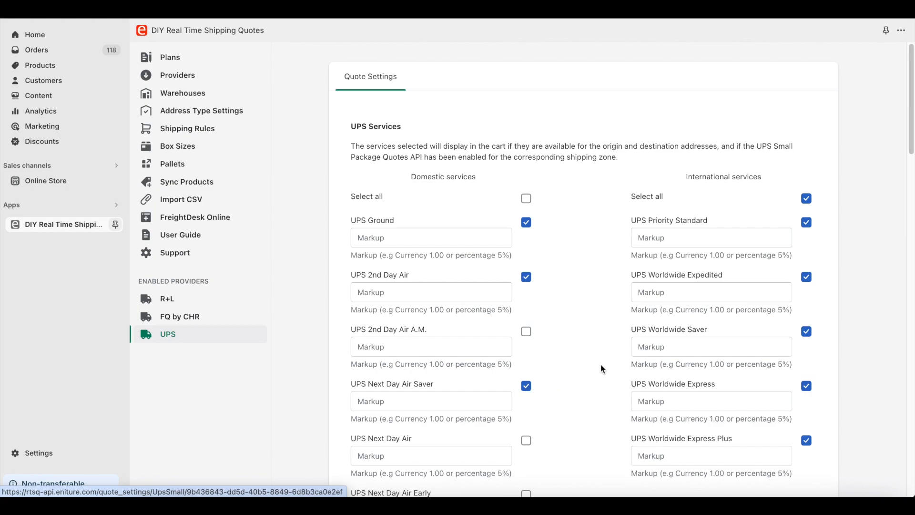
{"action": "scroll", "coordinate": [601, 364], "scroll_direction": "down", "scroll_amount": 15}
{"action": "scroll", "coordinate": [601, 364], "scroll_direction": "down", "scroll_amount": 10}
{"action": "left_click", "coordinate": [802, 466]}
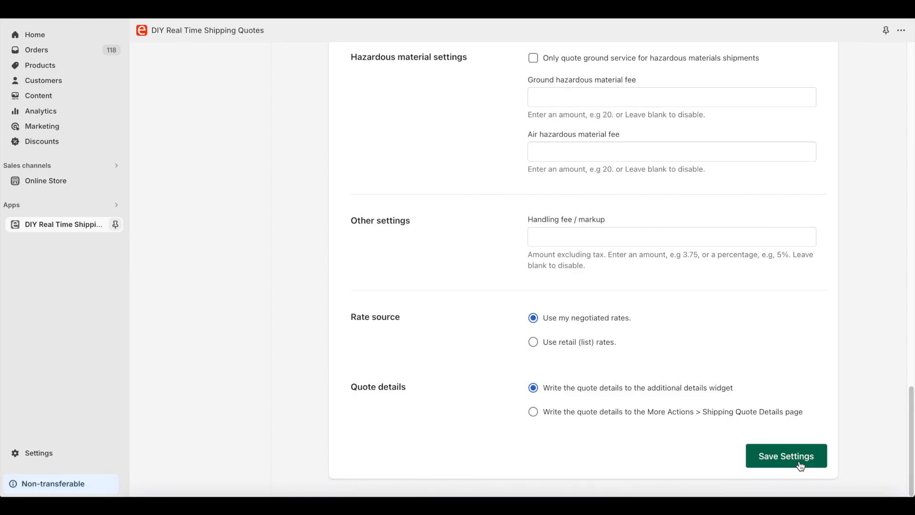
Step: Open the Real Time Shipping Quotes settings for the product Boss 337 22 Super Finish Wheel/Rim
{"action": "left_click", "coordinate": [36, 70]}
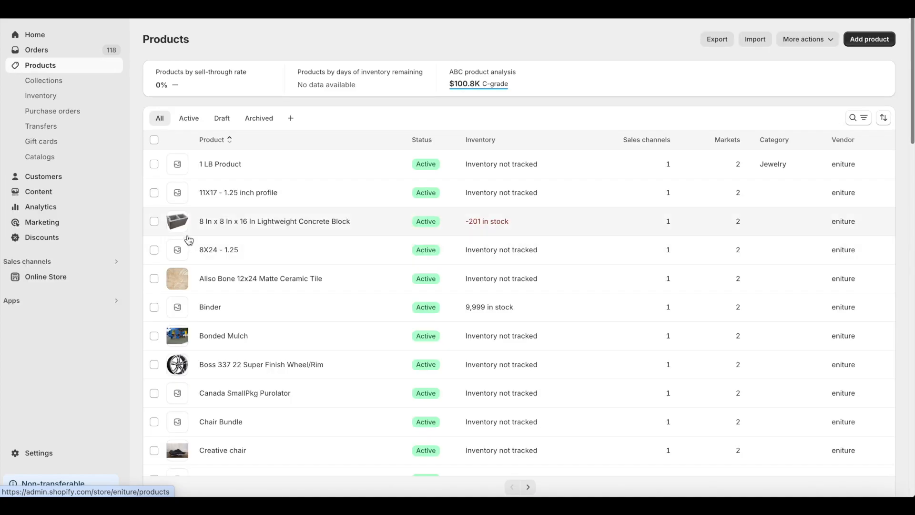
{"action": "left_click", "coordinate": [202, 365]}
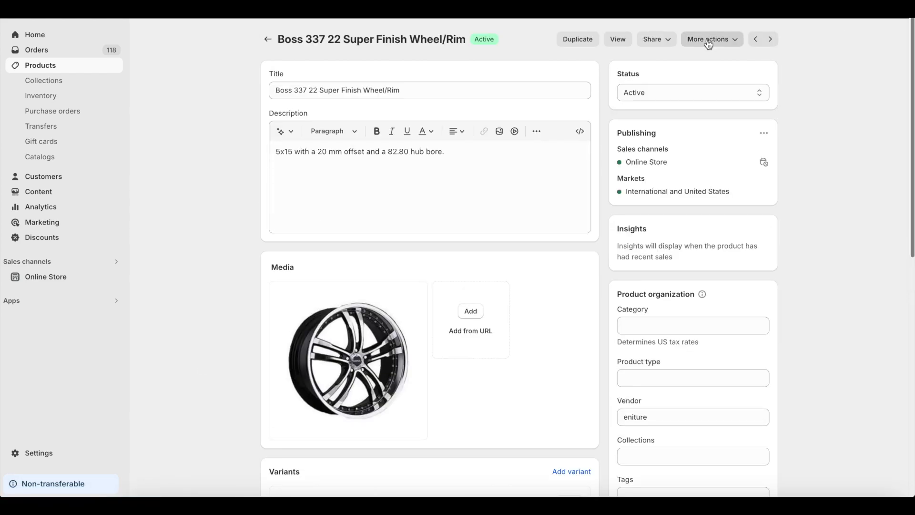
{"action": "left_click", "coordinate": [707, 40]}
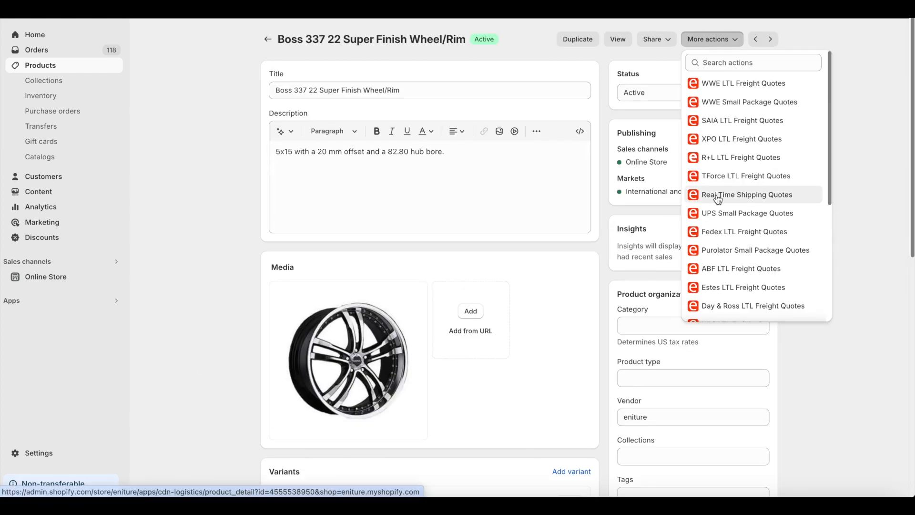
{"action": "left_click", "coordinate": [718, 196]}
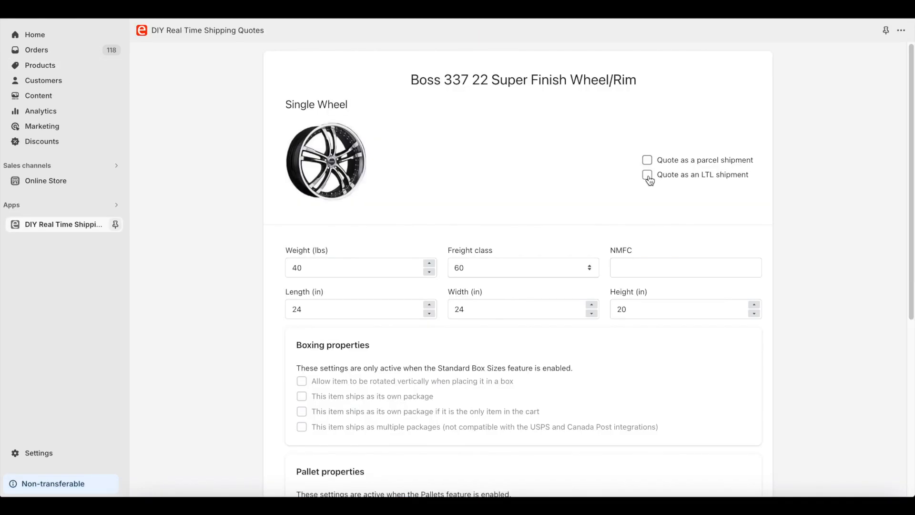
Step: Set the wheel to quote as an LTL shipment, check its weight and freight class, and save its settings
{"action": "left_click", "coordinate": [650, 181]}
{"action": "key", "text": "Tab"}
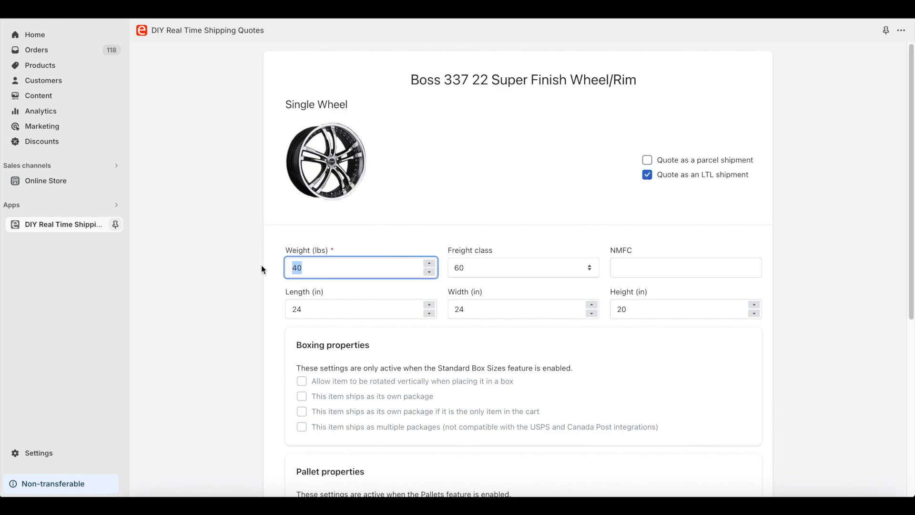
{"action": "left_click", "coordinate": [484, 275]}
{"action": "left_click", "coordinate": [481, 268]}
{"action": "scroll", "coordinate": [539, 262], "scroll_direction": "down", "scroll_amount": 6}
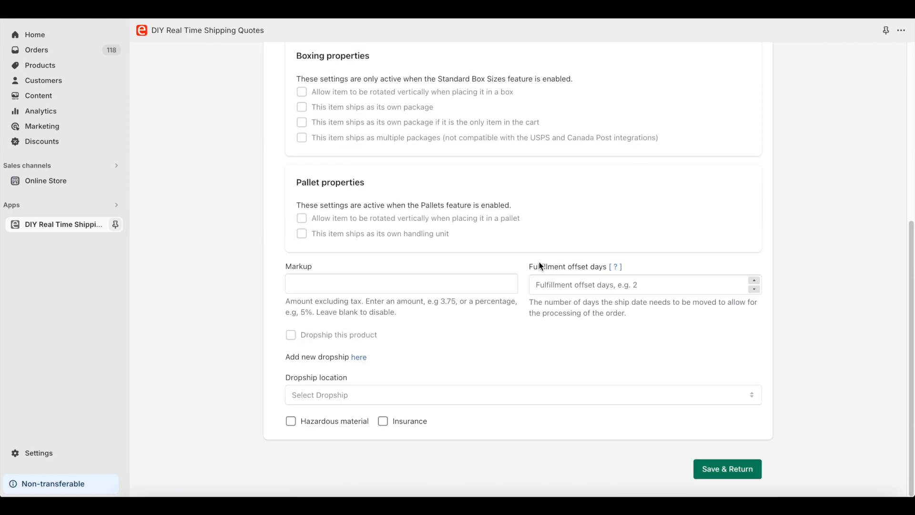
{"action": "left_click", "coordinate": [726, 471]}
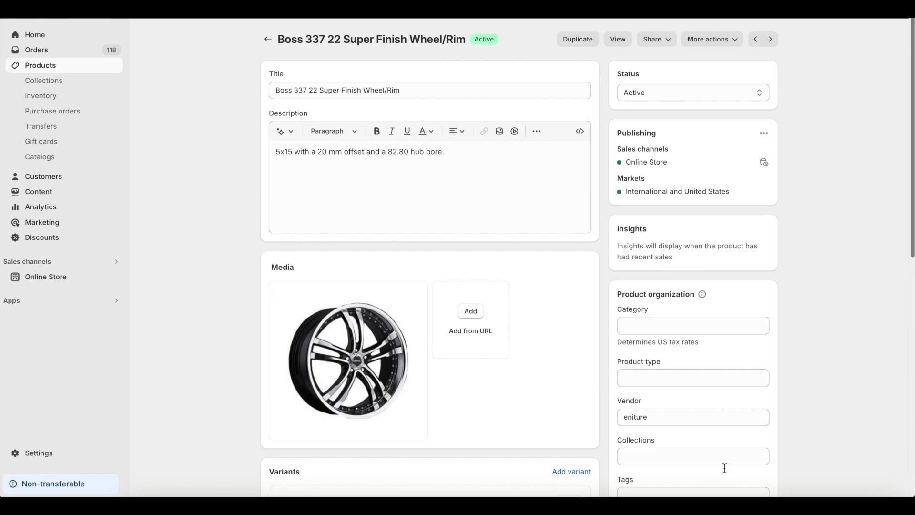
Step: View the wheel in the online store, buy a quantity of 4, and examine the shipping methods offered at checkout
{"action": "left_click", "coordinate": [616, 40]}
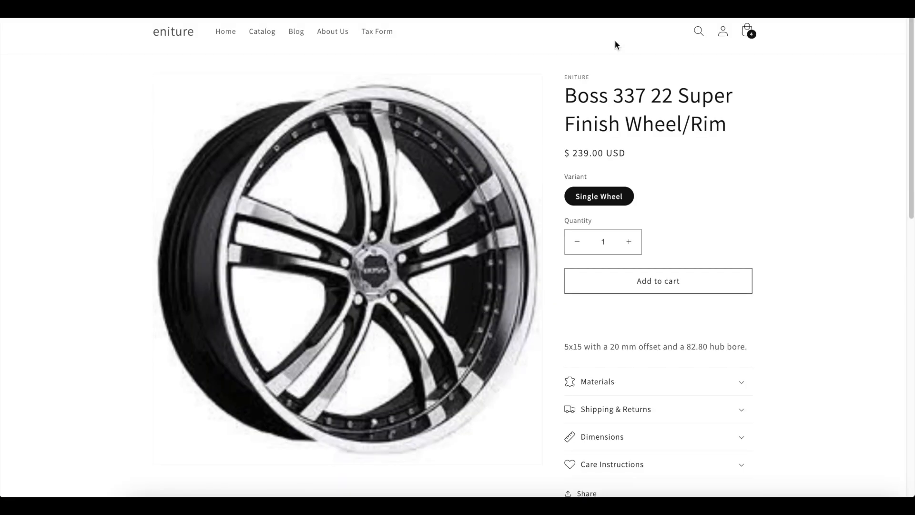
{"action": "left_click", "coordinate": [629, 242]}
{"action": "left_click", "coordinate": [629, 241]}
{"action": "left_click", "coordinate": [629, 241]}
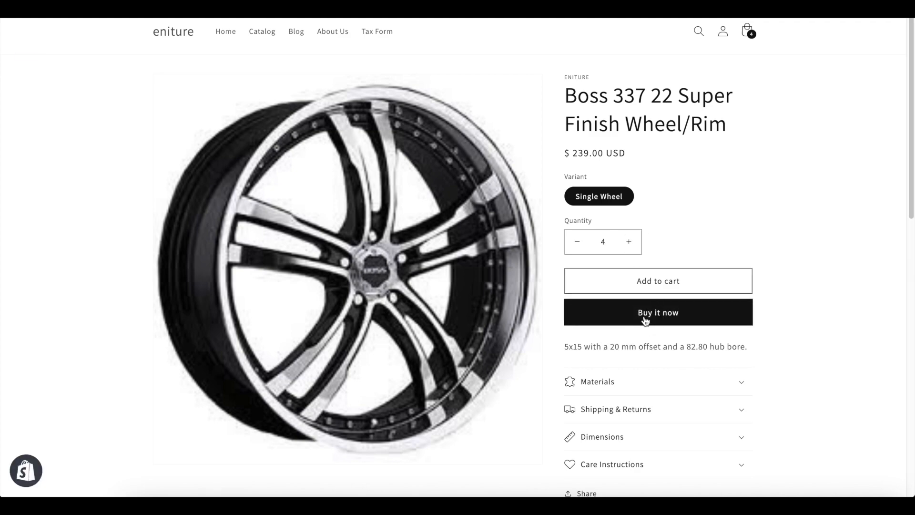
{"action": "left_click", "coordinate": [645, 321]}
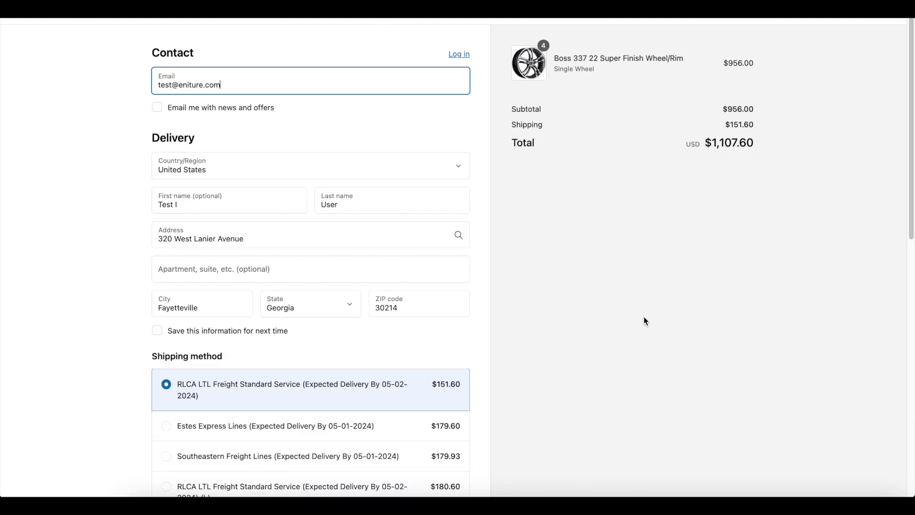
{"action": "scroll", "coordinate": [646, 321], "scroll_direction": "down", "scroll_amount": 5}
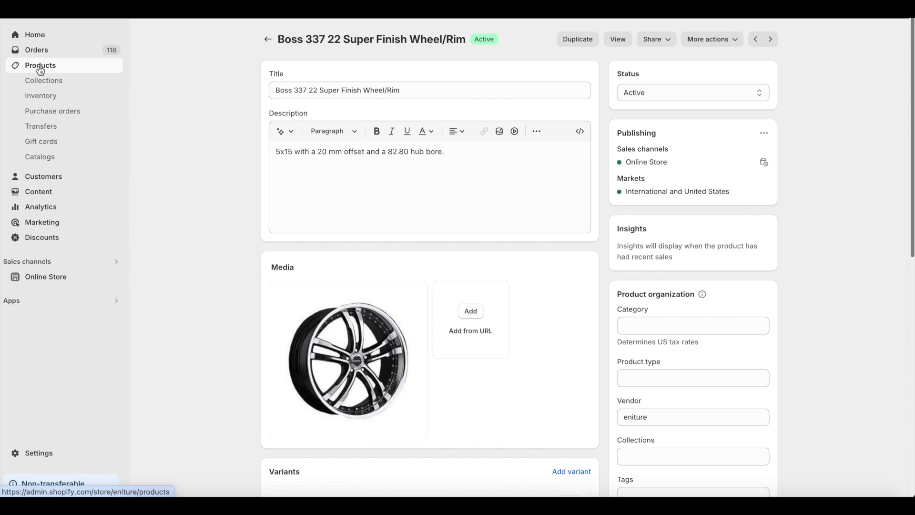
Step: Open the Real Time Shipping Quotes settings for the product Elegant Red Floral Vase
{"action": "left_click", "coordinate": [40, 70]}
{"action": "scroll", "coordinate": [218, 324], "scroll_direction": "down", "scroll_amount": 7}
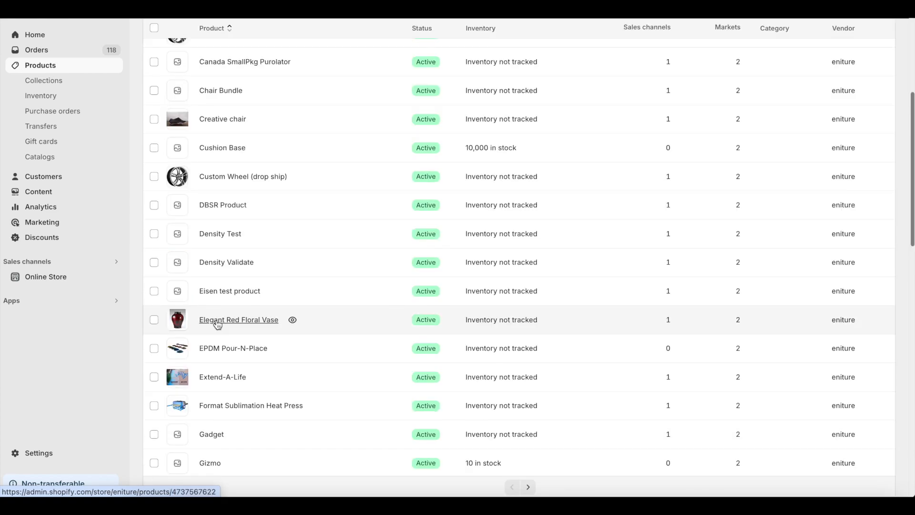
{"action": "left_click", "coordinate": [218, 325]}
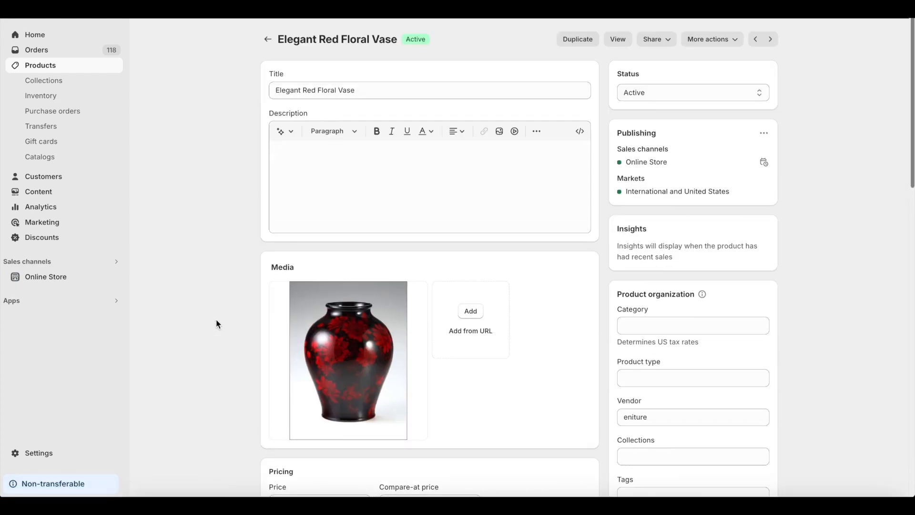
{"action": "left_click", "coordinate": [719, 41]}
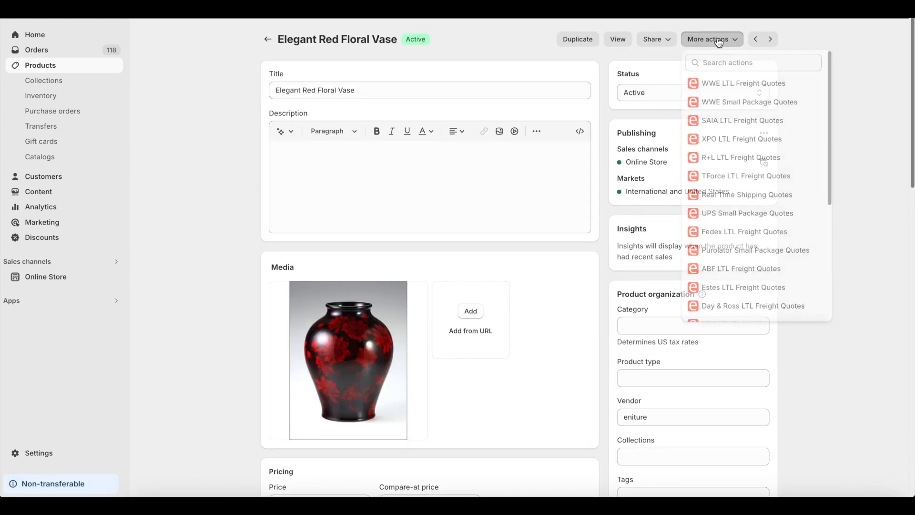
{"action": "left_click", "coordinate": [722, 199]}
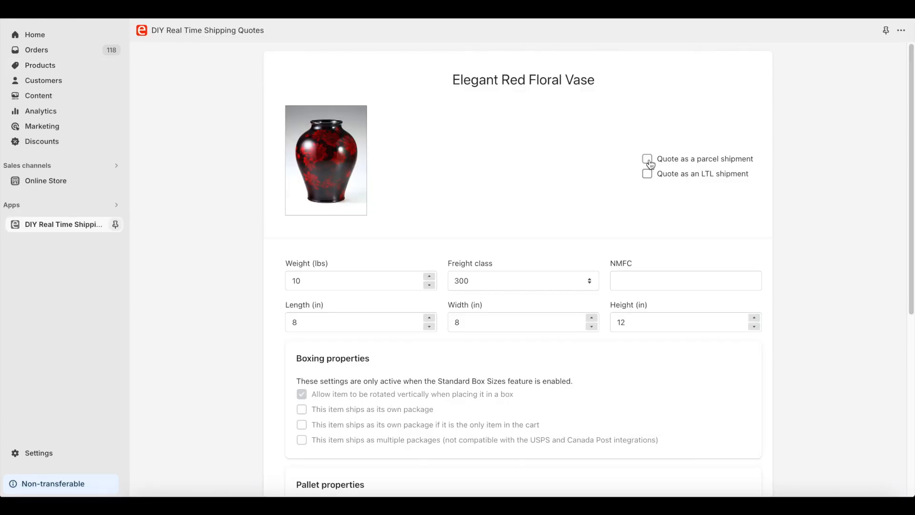
Step: Set the vase to quote as a parcel shipment and save its shipping settings
{"action": "left_click", "coordinate": [648, 160]}
{"action": "scroll", "coordinate": [568, 292], "scroll_direction": "down", "scroll_amount": 6}
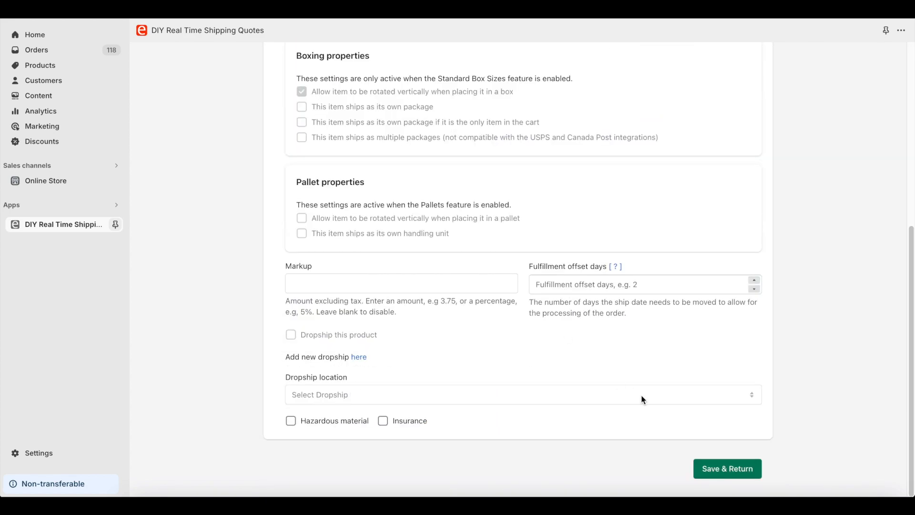
{"action": "left_click", "coordinate": [724, 471]}
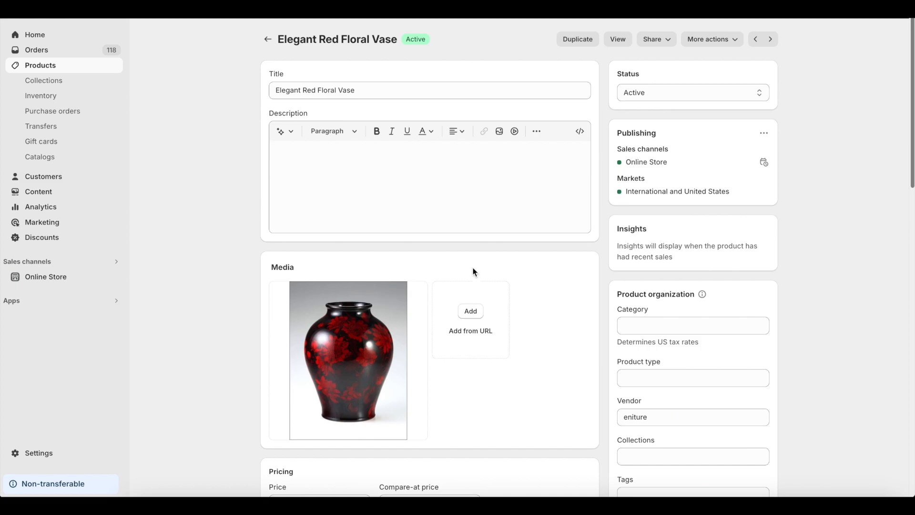
Step: Add one vase to the cart from its store page, check out, and examine the shipping methods offered
{"action": "left_click", "coordinate": [616, 39]}
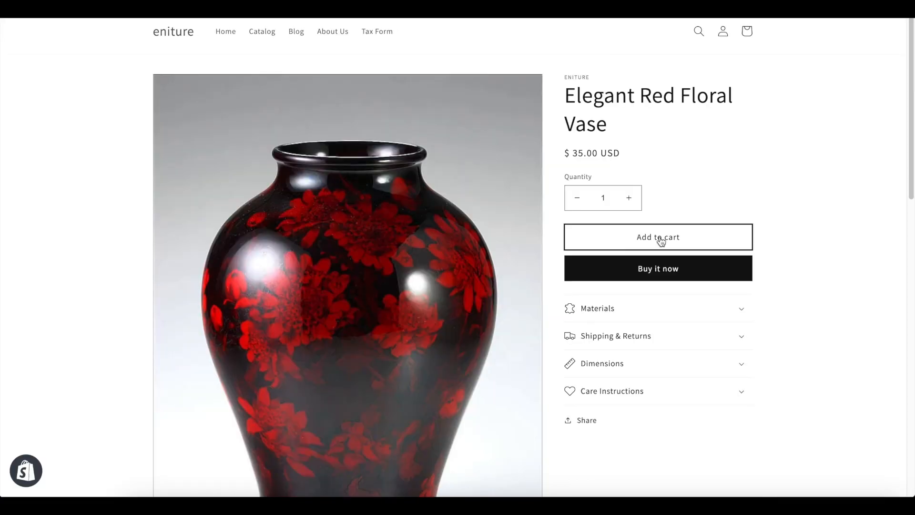
{"action": "left_click", "coordinate": [658, 237]}
{"action": "left_click", "coordinate": [660, 220]}
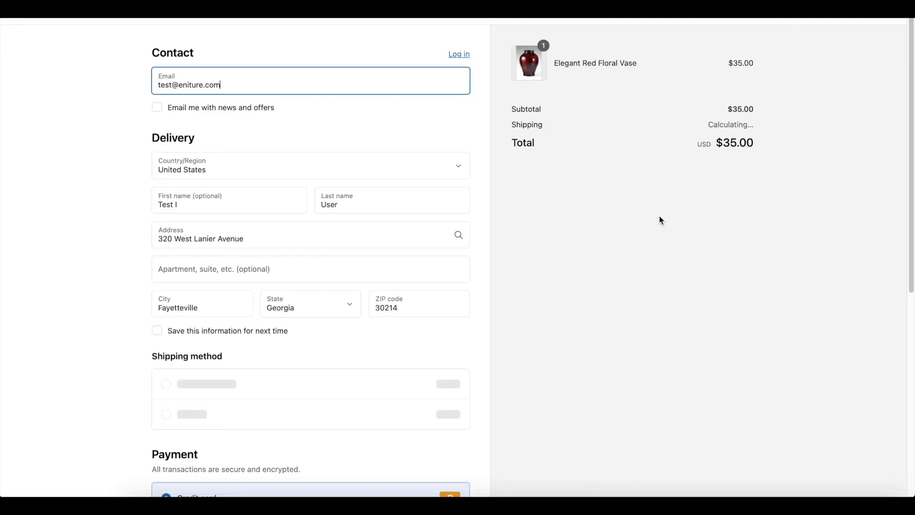
{"action": "scroll", "coordinate": [368, 274], "scroll_direction": "down", "scroll_amount": 3}
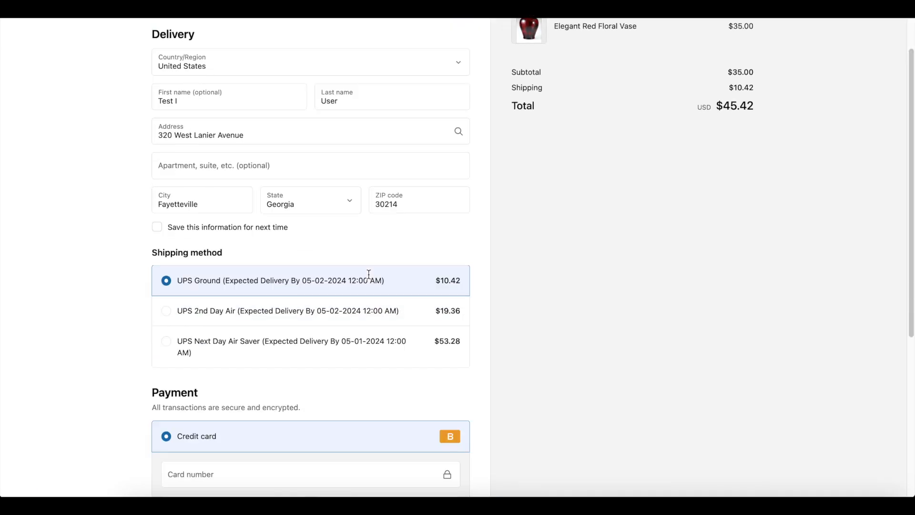
{"action": "scroll", "coordinate": [369, 274], "scroll_direction": "down", "scroll_amount": 2}
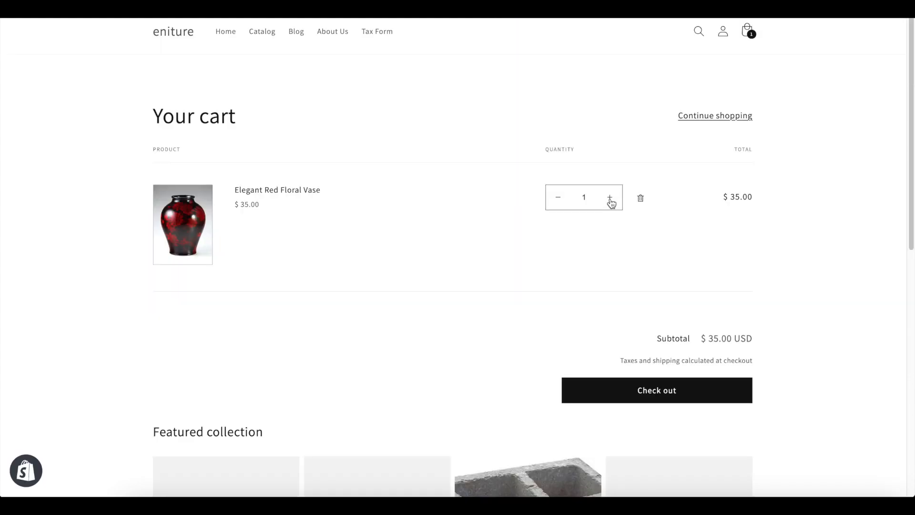
Step: Increase the vase quantity in the cart to 8, check out, and examine the parcel and LTL freight shipping methods
{"action": "left_click", "coordinate": [611, 202]}
{"action": "left_click", "coordinate": [611, 201]}
{"action": "left_click", "coordinate": [611, 201]}
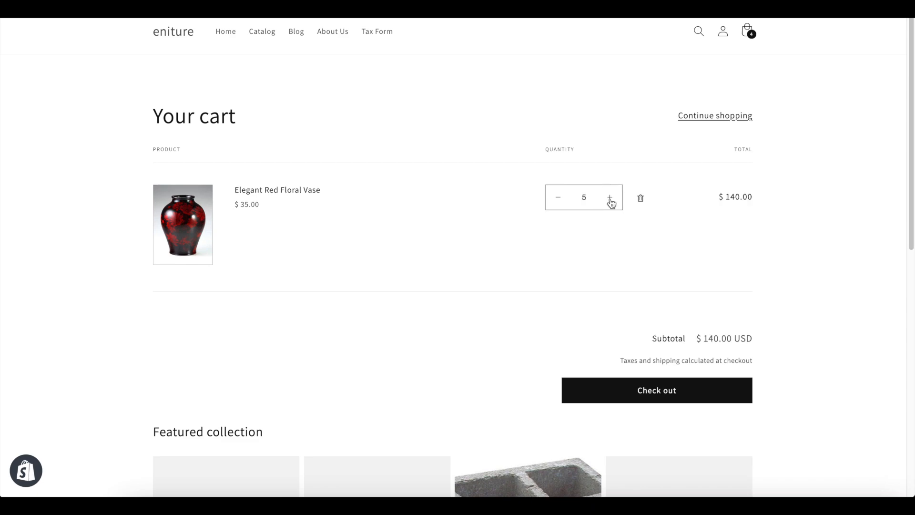
{"action": "left_click", "coordinate": [611, 201]}
{"action": "left_click", "coordinate": [652, 390]}
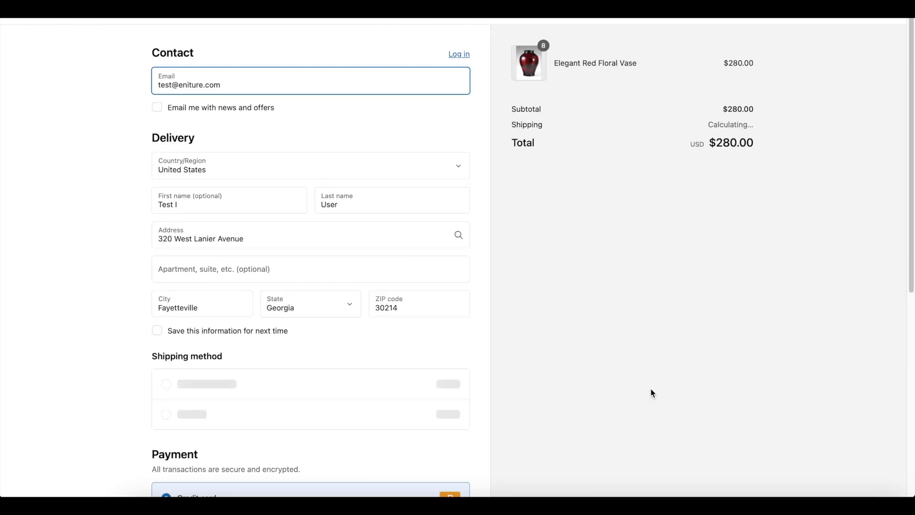
{"action": "scroll", "coordinate": [432, 351], "scroll_direction": "down", "scroll_amount": 6}
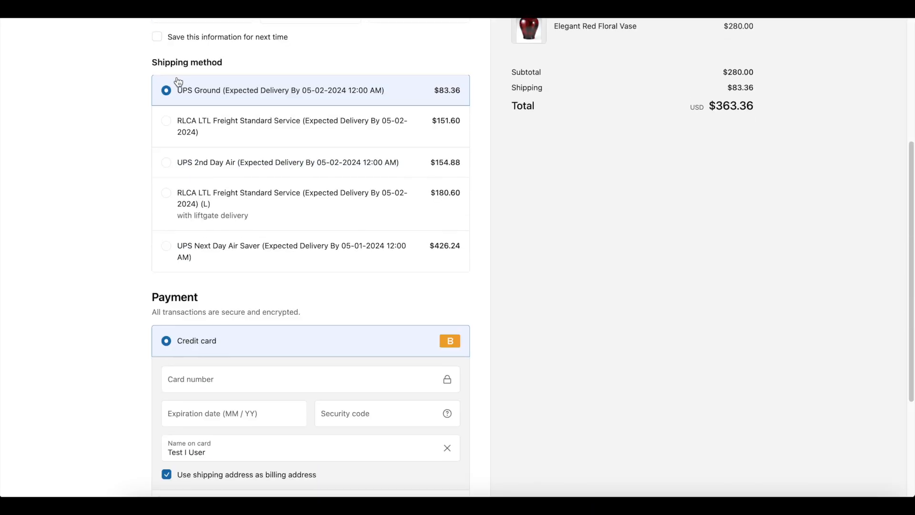